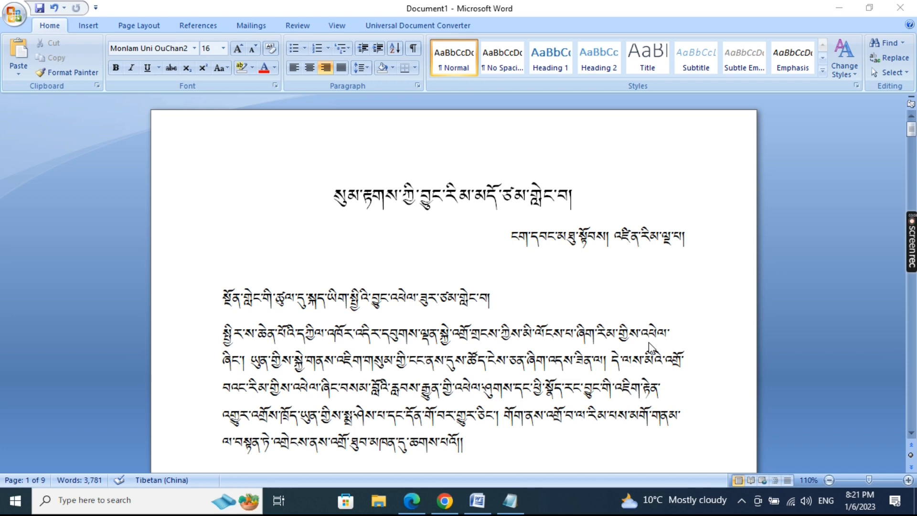
Step: Look through the title, headings and body paragraphs on the first page of the Tibetan document
{"action": "scroll", "coordinate": [365, 353], "scroll_direction": "down", "scroll_amount": 2}
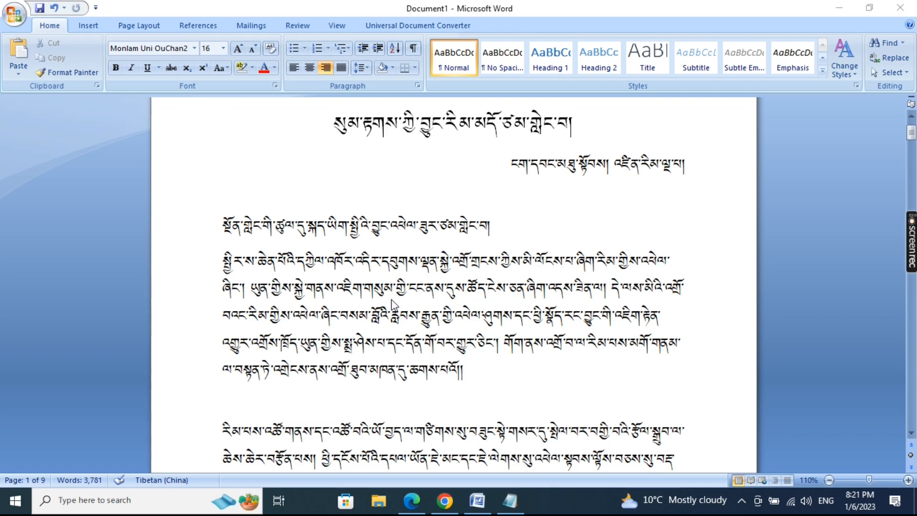
{"action": "scroll", "coordinate": [392, 304], "scroll_direction": "down", "scroll_amount": 8}
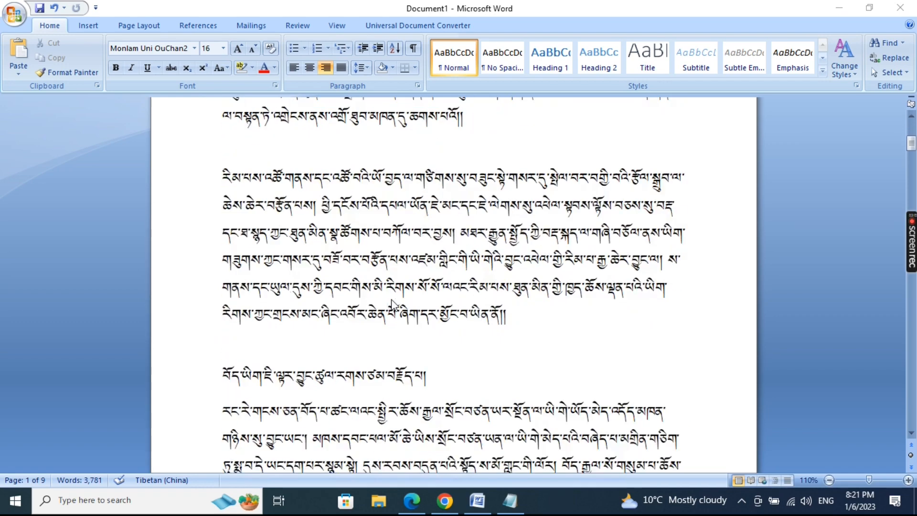
{"action": "scroll", "coordinate": [394, 306], "scroll_direction": "up", "scroll_amount": 4}
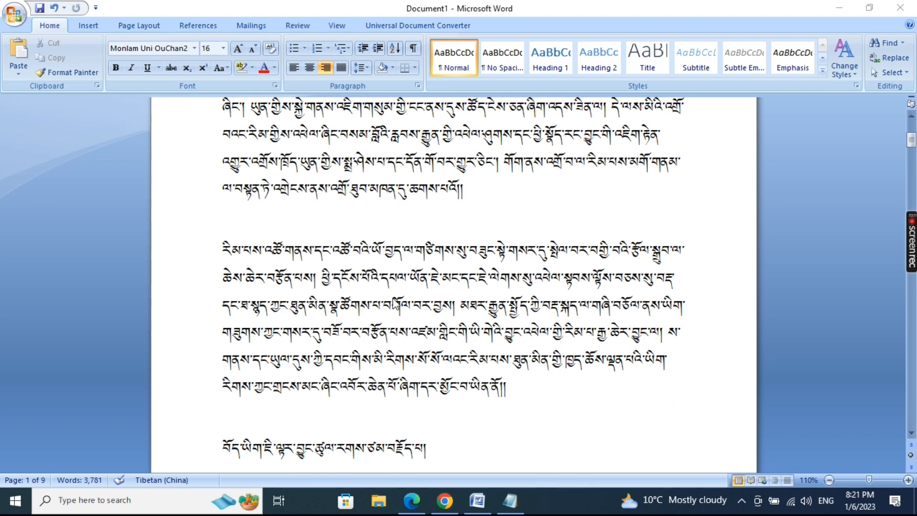
{"action": "scroll", "coordinate": [394, 302], "scroll_direction": "down", "scroll_amount": 2}
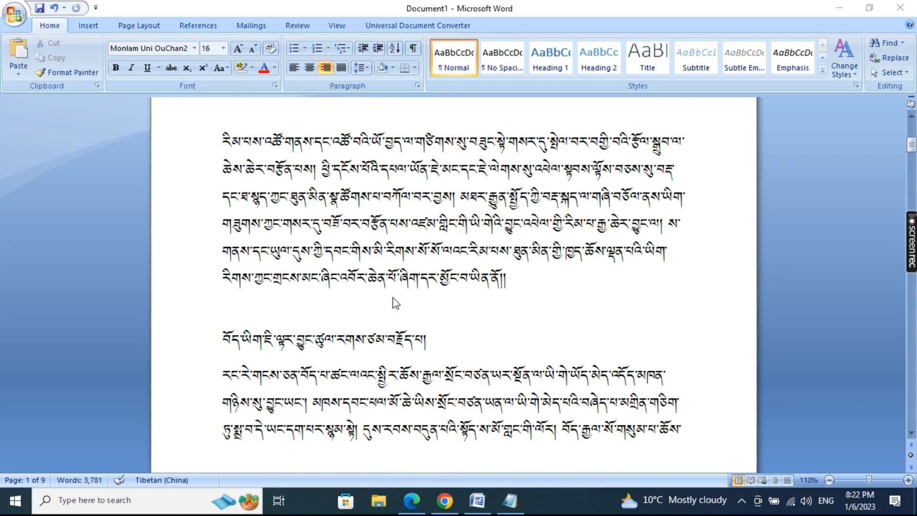
{"action": "scroll", "coordinate": [395, 303], "scroll_direction": "up", "scroll_amount": 1}
{"action": "scroll", "coordinate": [395, 302], "scroll_direction": "up", "scroll_amount": 1}
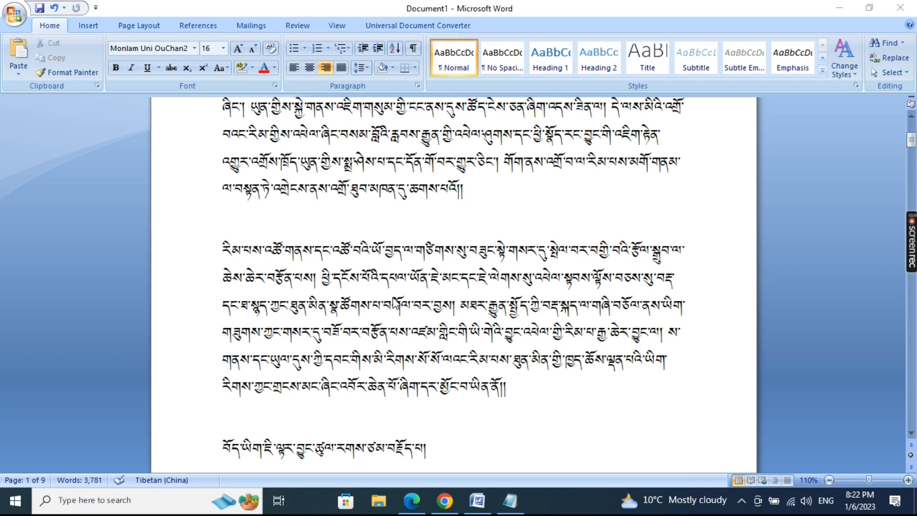
{"action": "scroll", "coordinate": [373, 295], "scroll_direction": "up", "scroll_amount": 2}
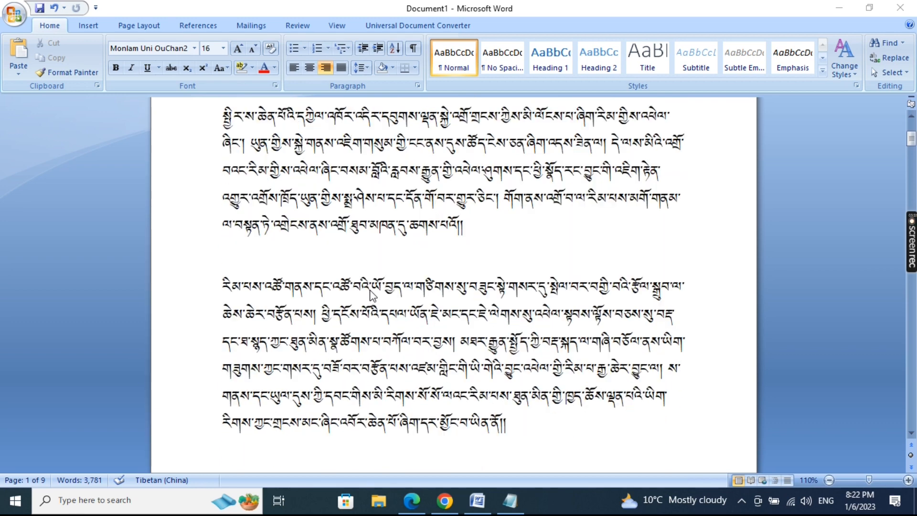
{"action": "scroll", "coordinate": [373, 296], "scroll_direction": "up", "scroll_amount": 2}
{"action": "scroll", "coordinate": [373, 295], "scroll_direction": "up", "scroll_amount": 1}
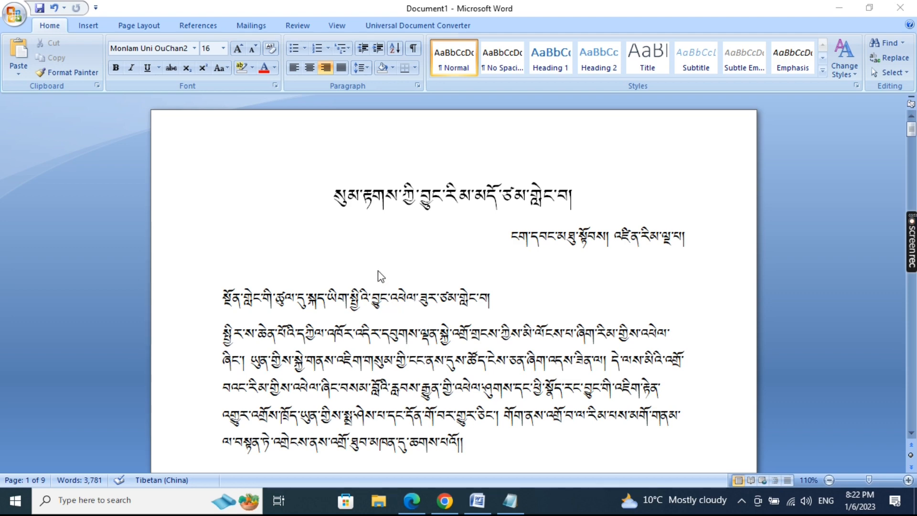
{"action": "scroll", "coordinate": [377, 272], "scroll_direction": "down", "scroll_amount": 3}
{"action": "scroll", "coordinate": [362, 262], "scroll_direction": "up", "scroll_amount": 3}
{"action": "left_click", "coordinate": [149, 28]}
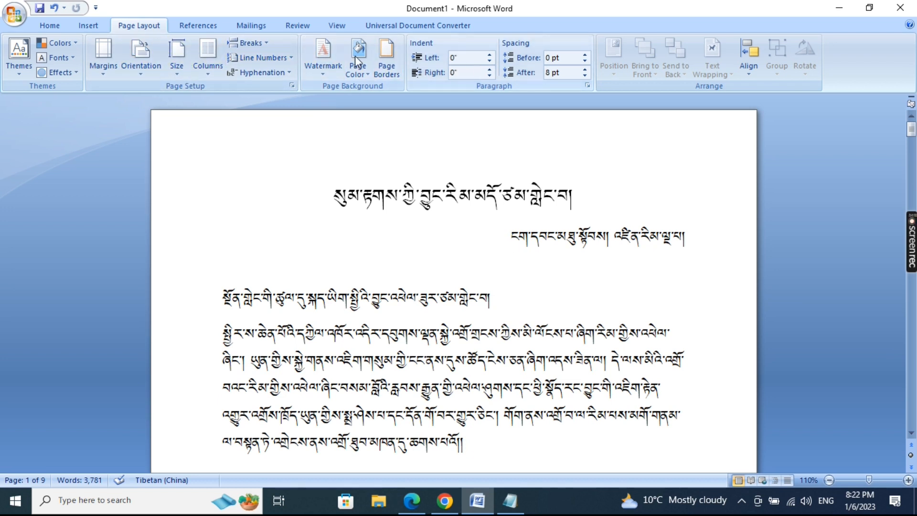
{"action": "left_click", "coordinate": [191, 26]}
{"action": "left_click", "coordinate": [247, 28]}
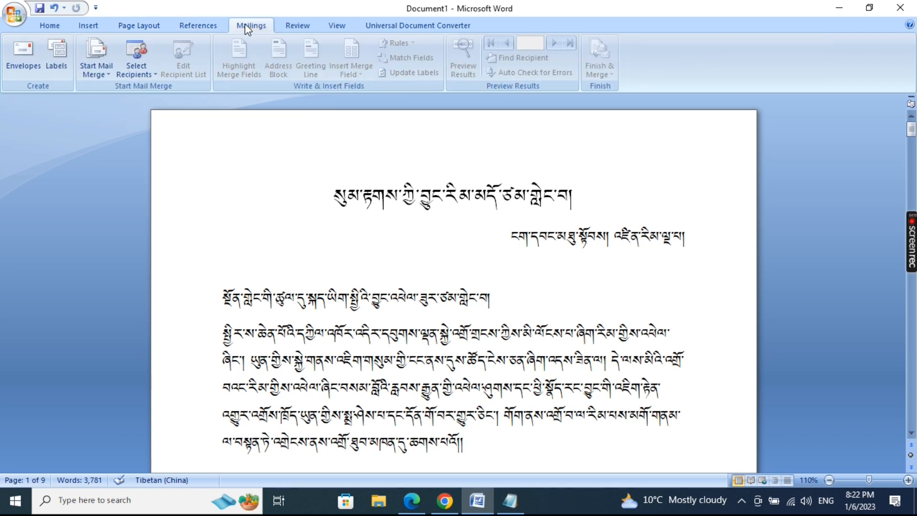
{"action": "left_click", "coordinate": [299, 26]}
{"action": "left_click", "coordinate": [337, 26]}
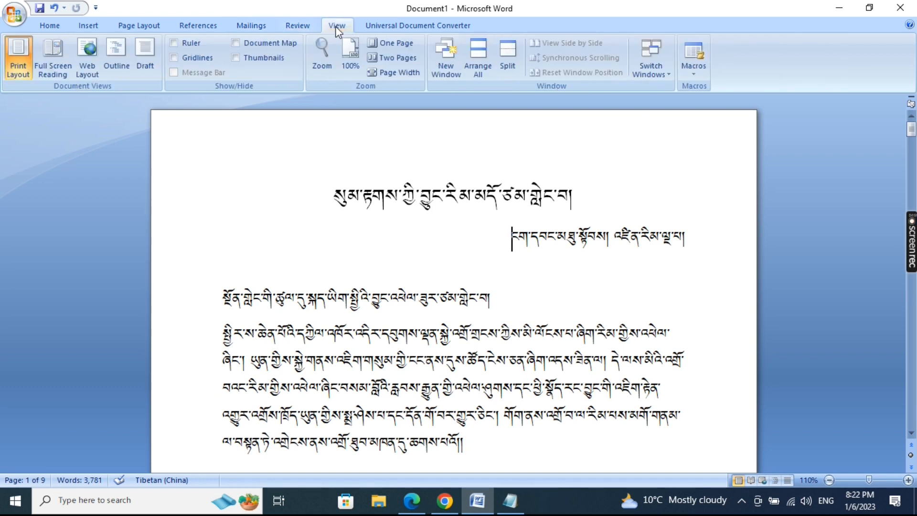
{"action": "left_click", "coordinate": [378, 24]}
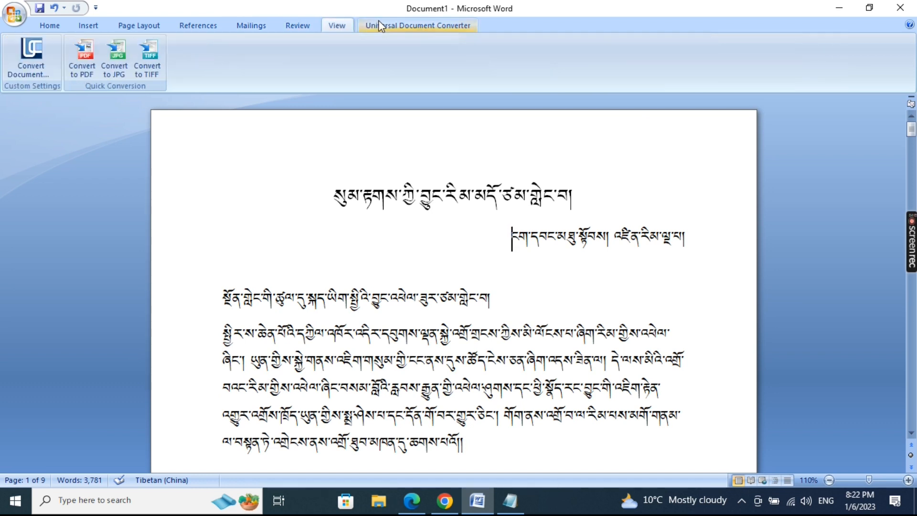
{"action": "left_click", "coordinate": [149, 26]}
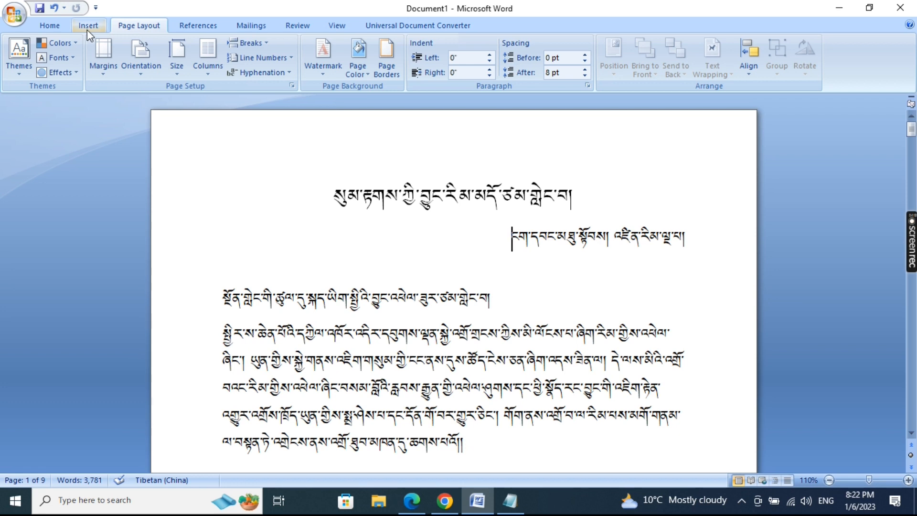
Step: Add page numbers at the bottom of the pages in the Plain Number 1 style and leave footer editing
{"action": "left_click", "coordinate": [87, 29]}
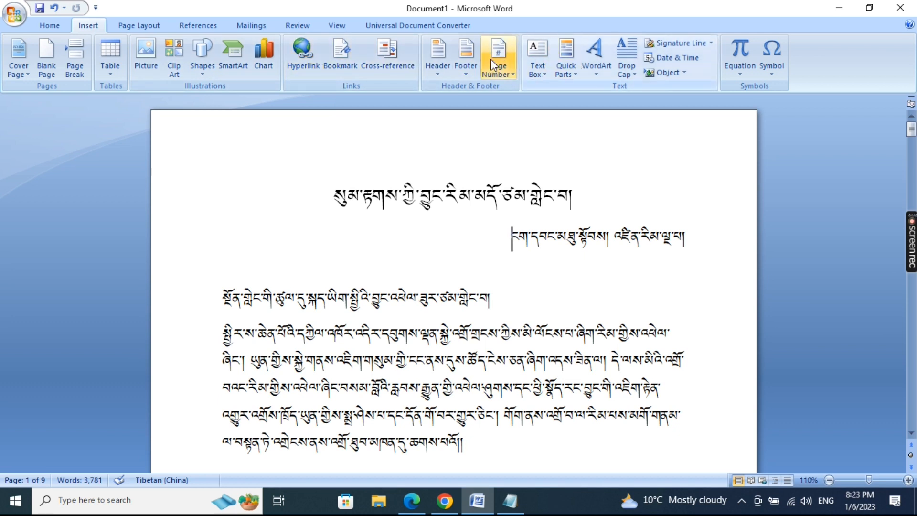
{"action": "left_click", "coordinate": [511, 76]}
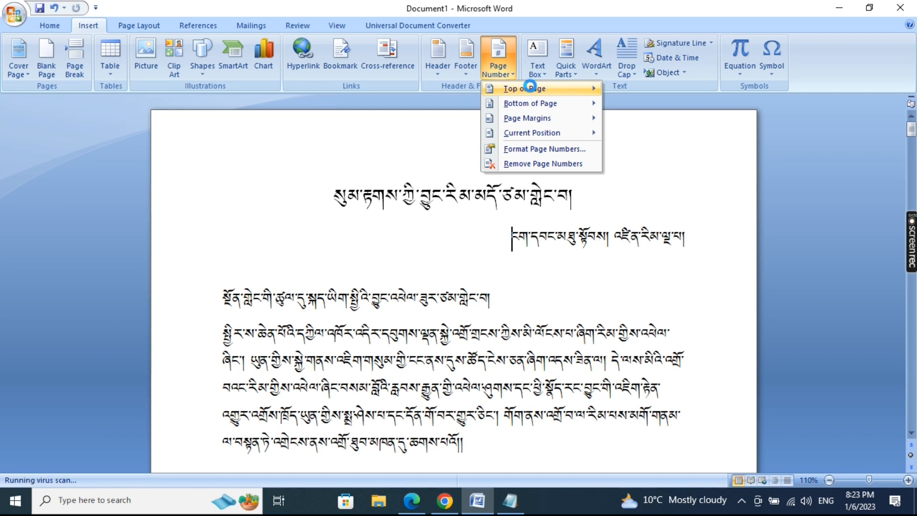
{"action": "mouse_move", "coordinate": [533, 90]}
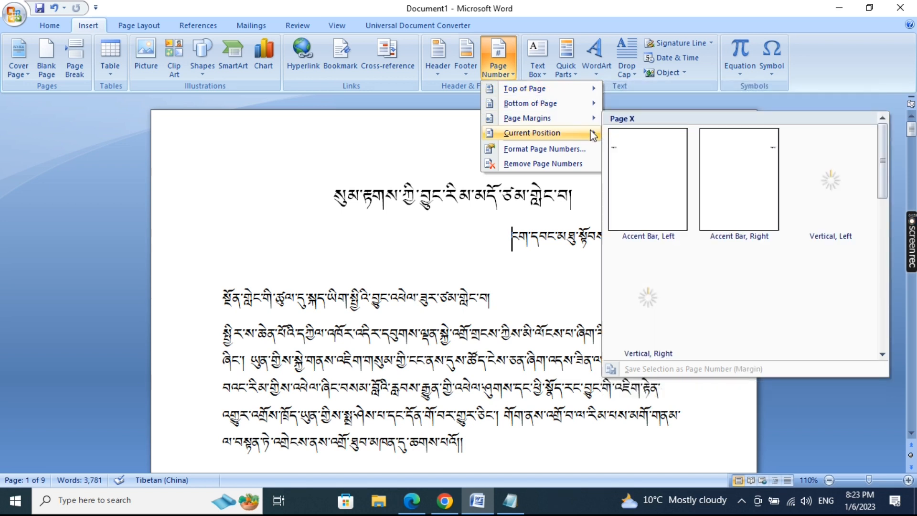
{"action": "mouse_move", "coordinate": [579, 106]}
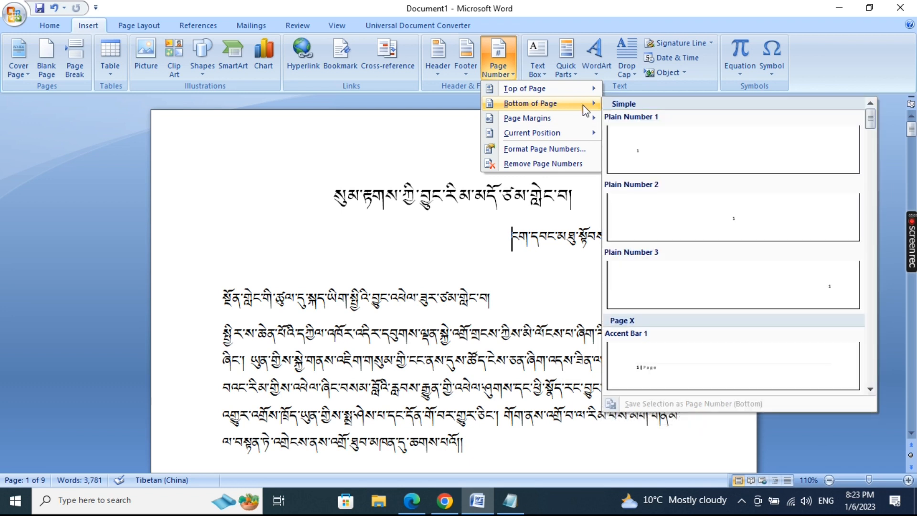
{"action": "left_click", "coordinate": [659, 157]}
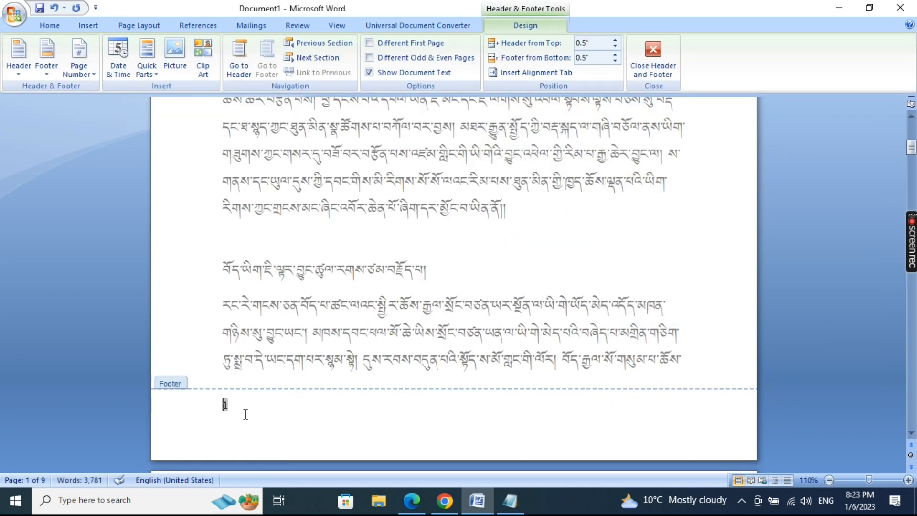
{"action": "left_click", "coordinate": [664, 56]}
{"action": "scroll", "coordinate": [595, 141], "scroll_direction": "down", "scroll_amount": 10}
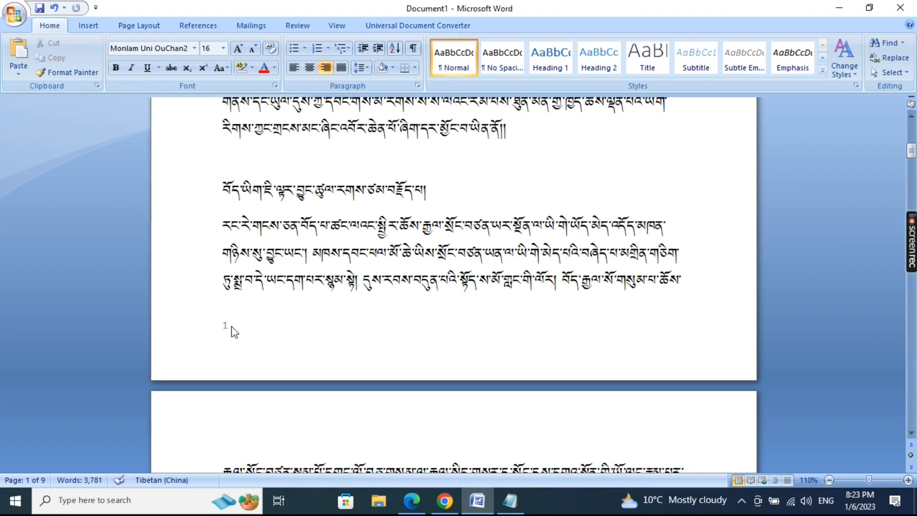
{"action": "scroll", "coordinate": [233, 333], "scroll_direction": "down", "scroll_amount": 3}
{"action": "scroll", "coordinate": [233, 246], "scroll_direction": "down", "scroll_amount": 5}
{"action": "scroll", "coordinate": [241, 244], "scroll_direction": "up", "scroll_amount": 7}
{"action": "scroll", "coordinate": [249, 244], "scroll_direction": "up", "scroll_amount": 8}
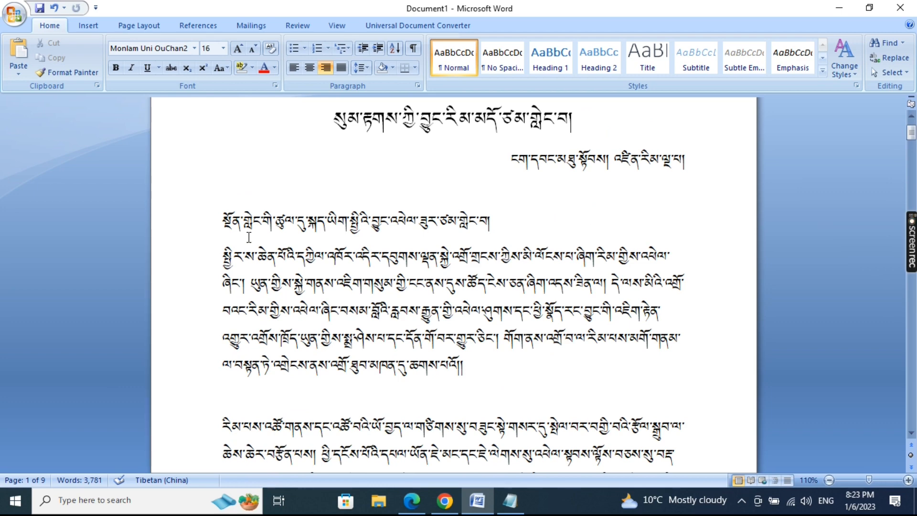
Step: For a note after the first shad in the second body paragraph's second line, choose Footnotes placed at the bottom of the page
{"action": "scroll", "coordinate": [249, 238], "scroll_direction": "down", "scroll_amount": 2}
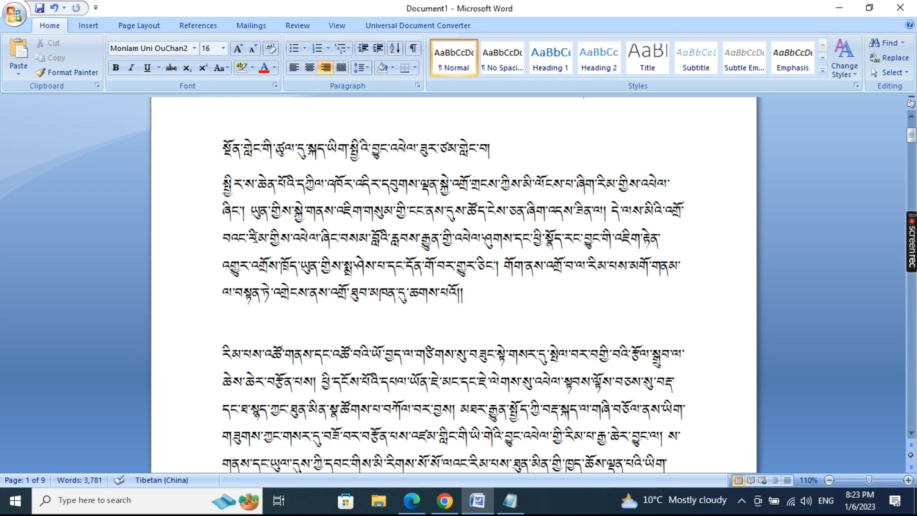
{"action": "scroll", "coordinate": [256, 238], "scroll_direction": "down", "scroll_amount": 1}
{"action": "scroll", "coordinate": [256, 238], "scroll_direction": "down", "scroll_amount": 3}
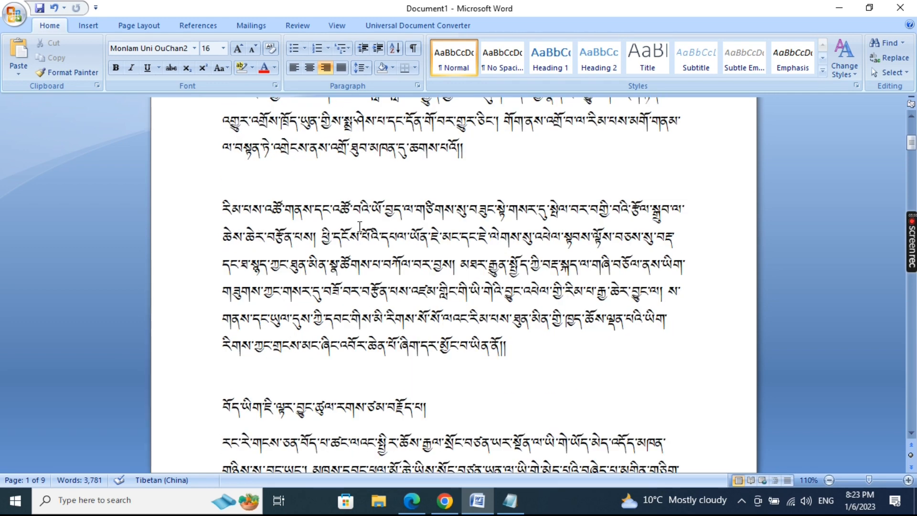
{"action": "left_click", "coordinate": [325, 236]}
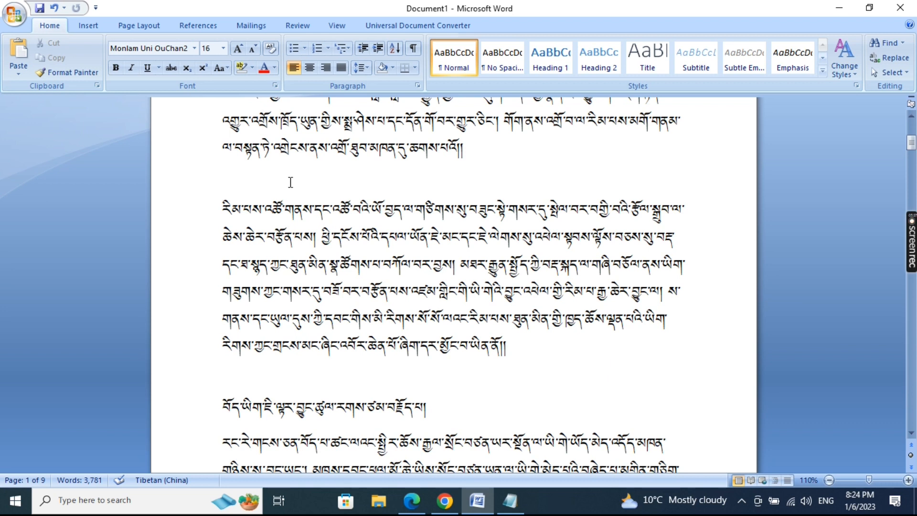
{"action": "left_click", "coordinate": [203, 27]}
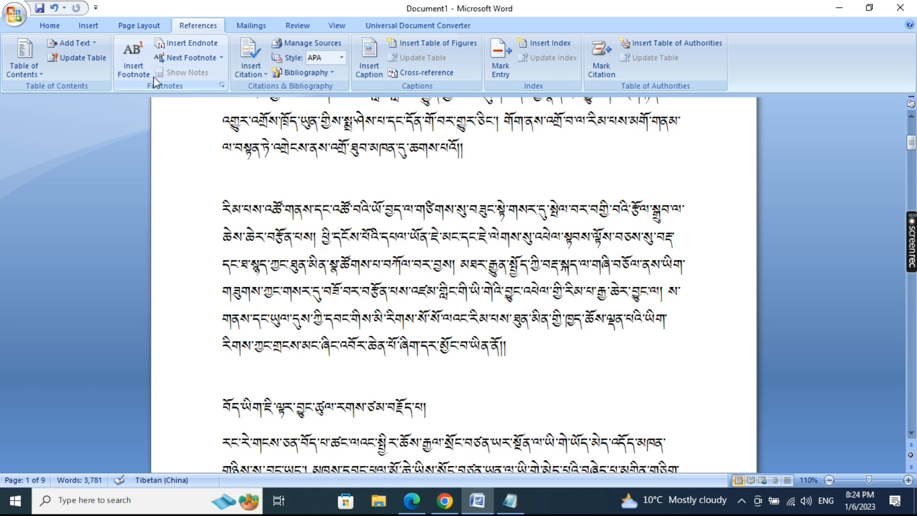
{"action": "left_click", "coordinate": [222, 87]}
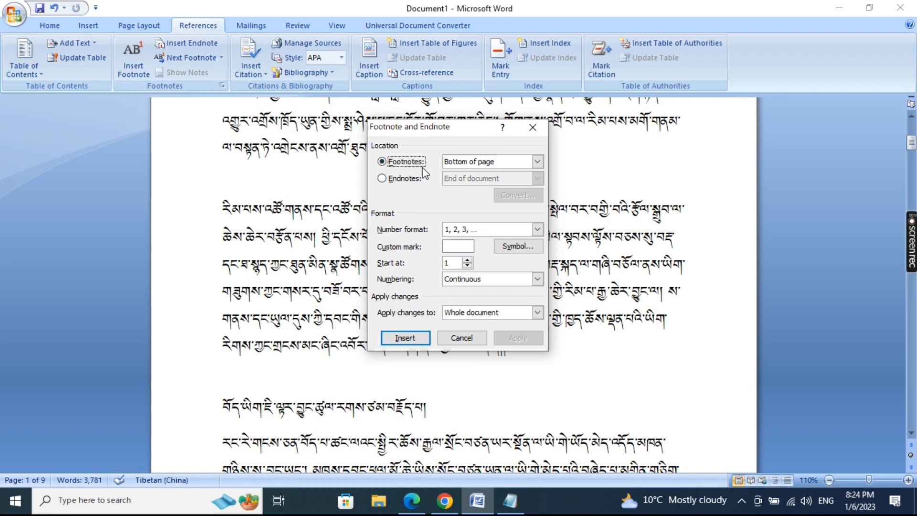
{"action": "left_click", "coordinate": [393, 184]}
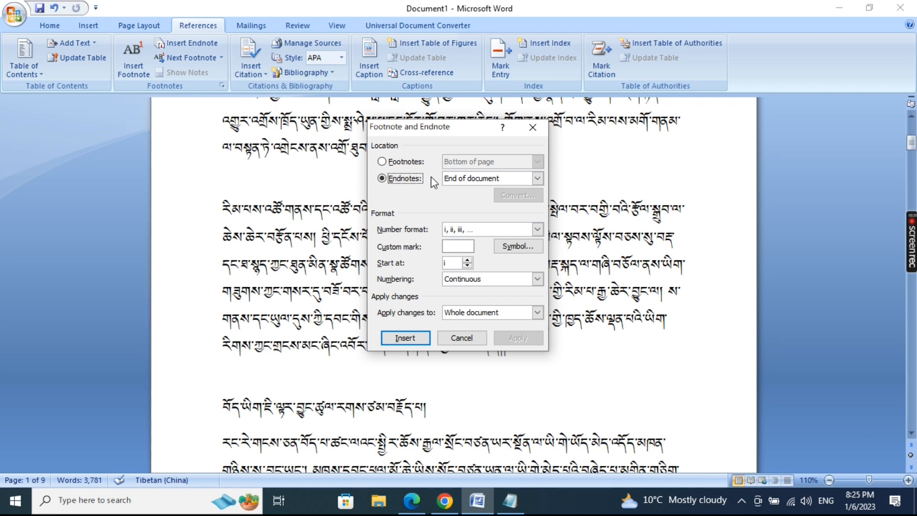
{"action": "left_click", "coordinate": [406, 162]}
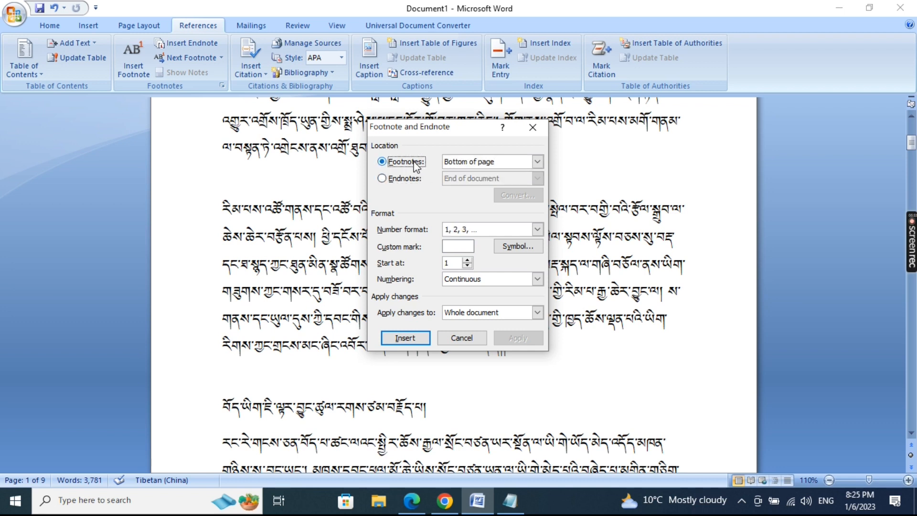
{"action": "left_click", "coordinate": [483, 162]}
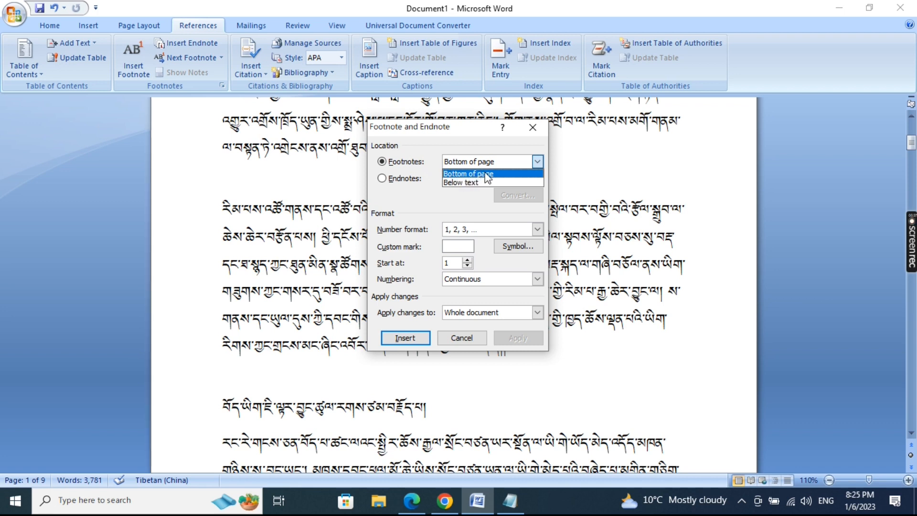
{"action": "left_click", "coordinate": [403, 163]}
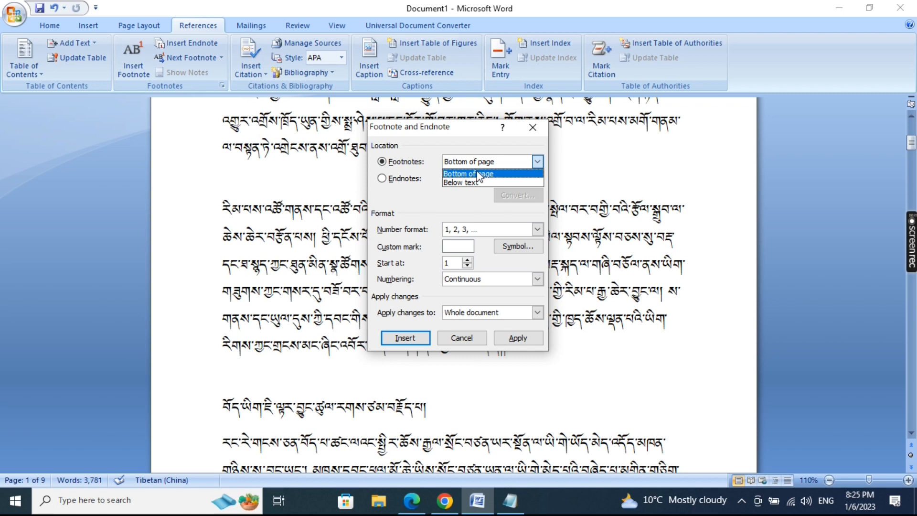
{"action": "left_click", "coordinate": [479, 175]}
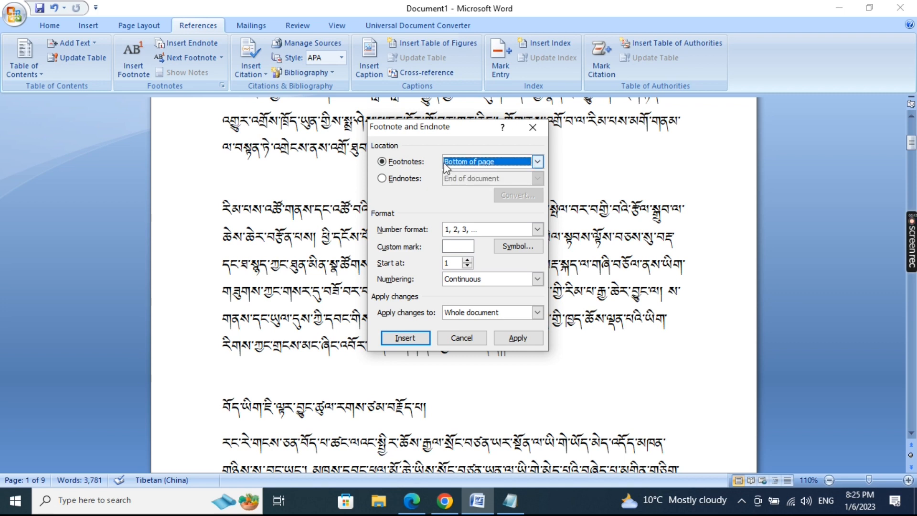
Step: Set the footnote number format to 1, 2, 3, … and insert the footnote
{"action": "left_click", "coordinate": [538, 229]}
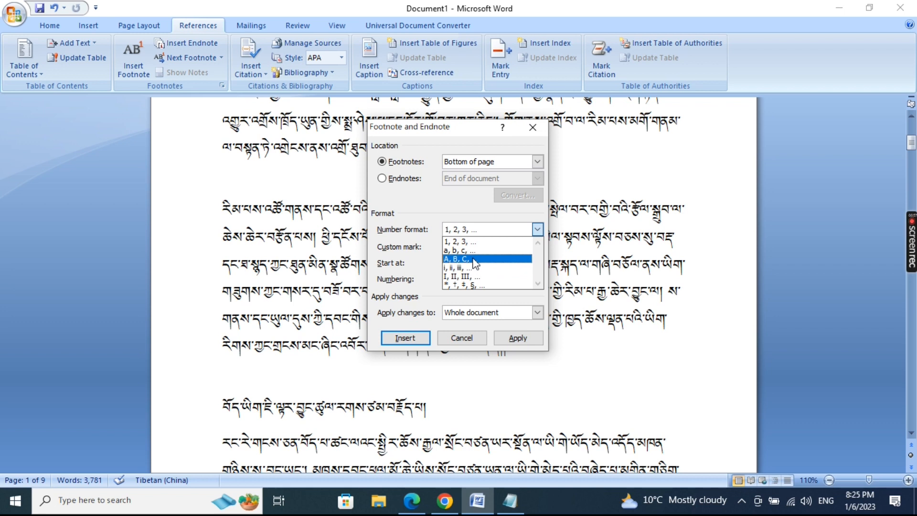
{"action": "left_click", "coordinate": [471, 242]}
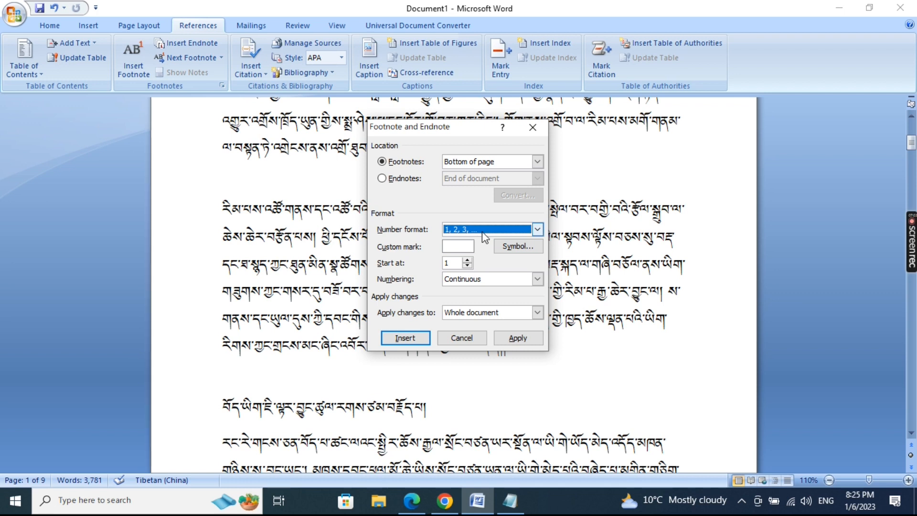
{"action": "left_click", "coordinate": [538, 230]}
{"action": "left_click", "coordinate": [493, 242]}
{"action": "left_click", "coordinate": [406, 339]}
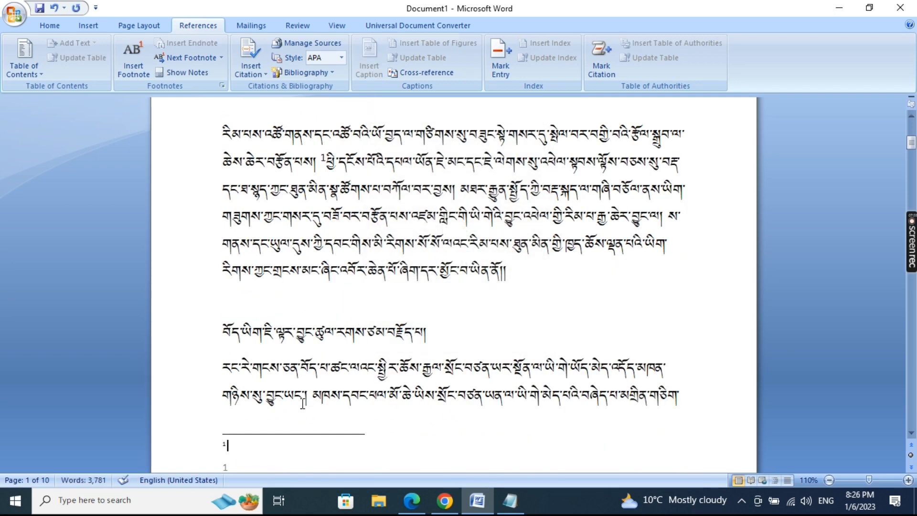
Step: In the Notepad citation, insert the missing tsheg between པར and མ in the parenthesised edition note on the first line
{"action": "scroll", "coordinate": [306, 382], "scroll_direction": "up", "scroll_amount": 3}
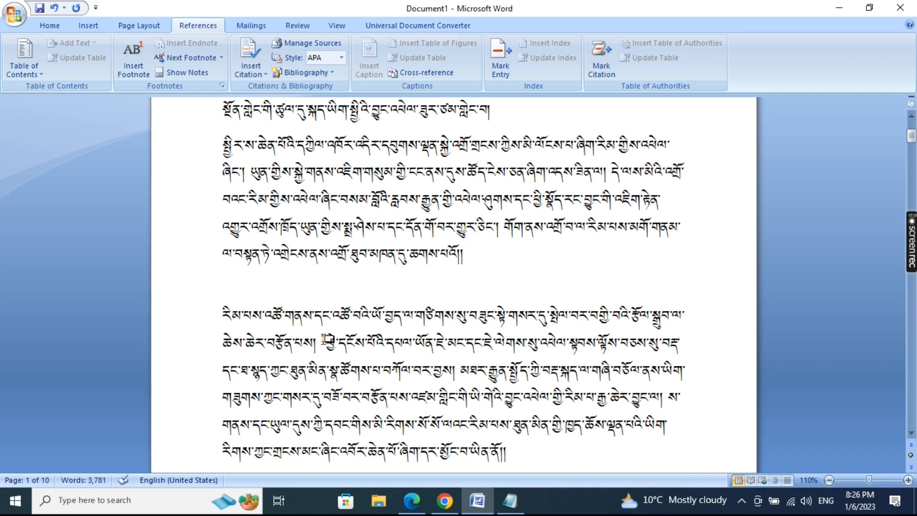
{"action": "scroll", "coordinate": [326, 339], "scroll_direction": "down", "scroll_amount": 6}
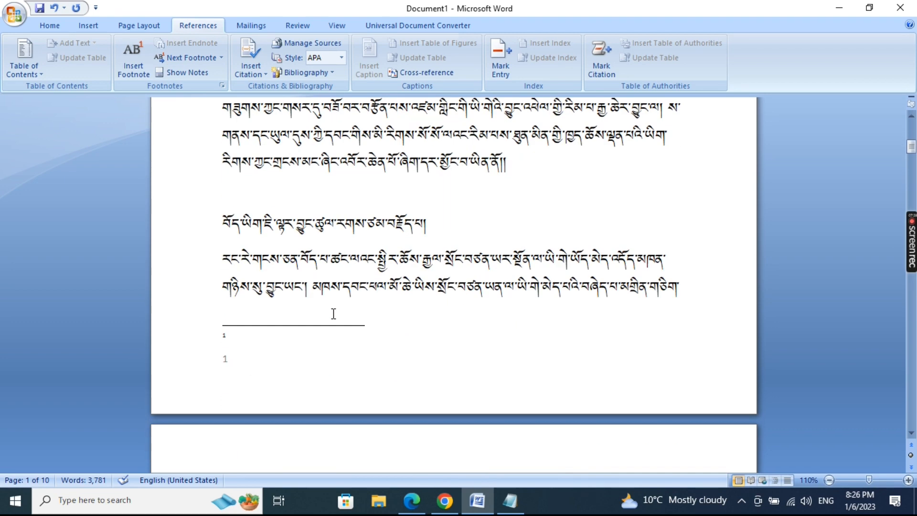
{"action": "left_click", "coordinate": [234, 336]}
{"action": "left_click", "coordinate": [511, 502]}
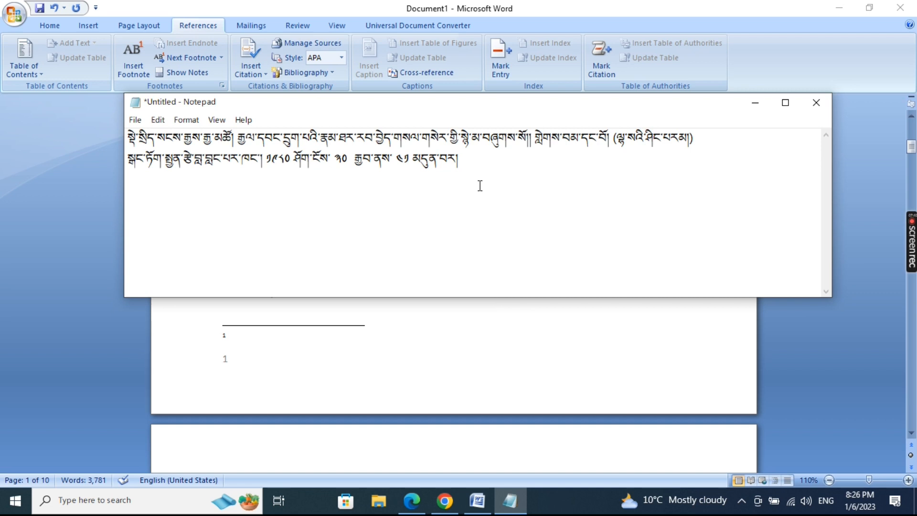
{"action": "left_click_drag", "start_coordinate": [451, 168], "coordinate": [130, 140]}
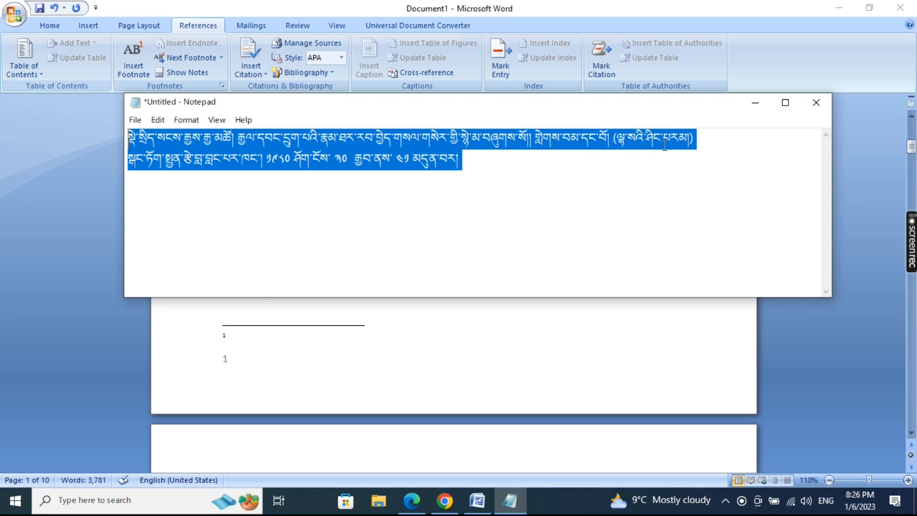
{"action": "left_click", "coordinate": [620, 143]}
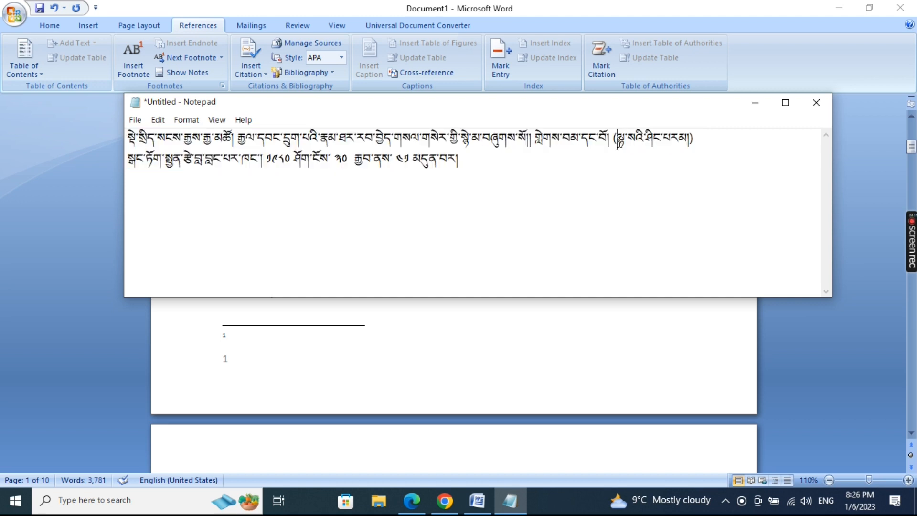
{"action": "left_click_drag", "start_coordinate": [611, 143], "coordinate": [702, 142]}
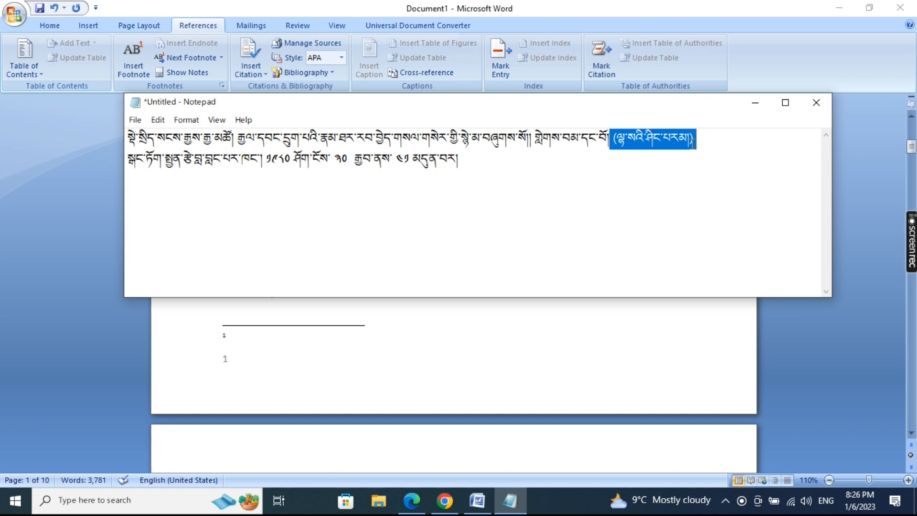
{"action": "left_click", "coordinate": [679, 141]}
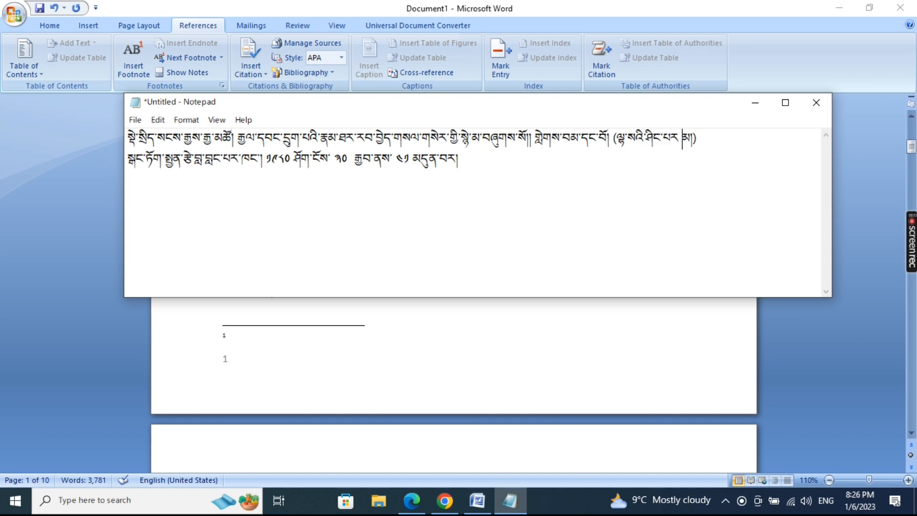
{"action": "key", "text": "BackSpace"}
{"action": "key", "text": "alt+shift"}
{"action": "type", "text": "་"}
Step: Copy the whole two-line citation from Notepad and paste it into footnote 1 in the Word document
{"action": "left_click_drag", "start_coordinate": [336, 161], "coordinate": [126, 140]}
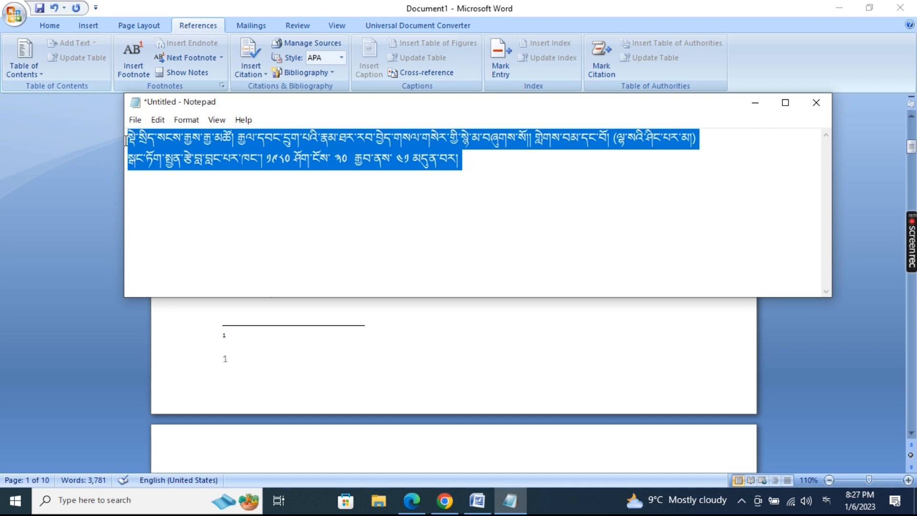
{"action": "left_click", "coordinate": [116, 148]}
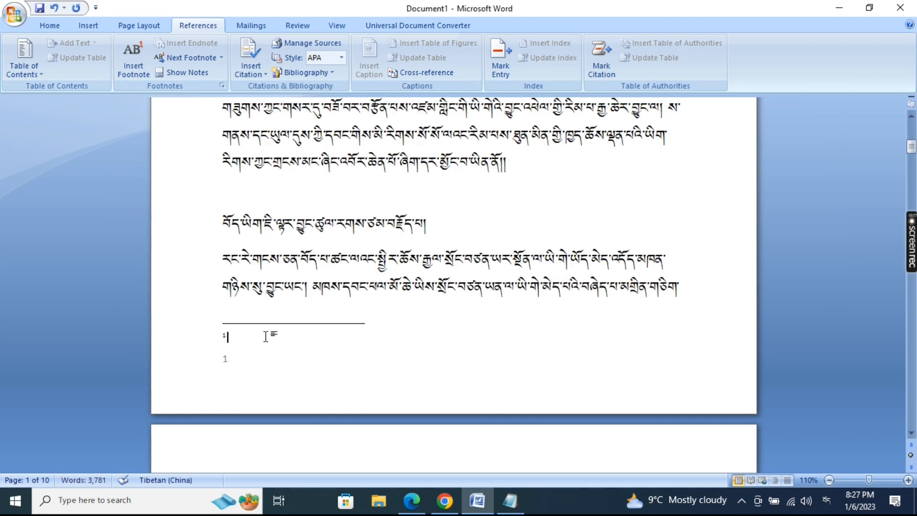
{"action": "key", "text": "ctrl+v"}
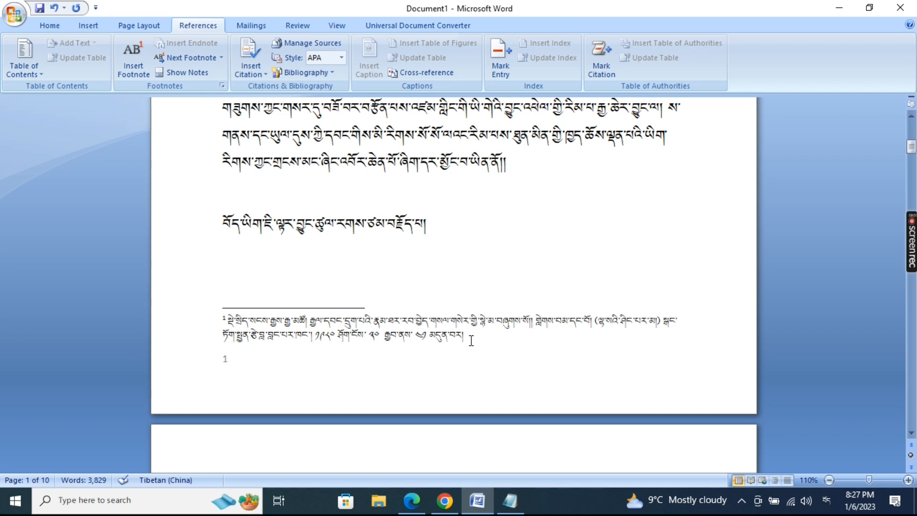
Step: Format the text of footnote 1 in the Monlam Uni OuChan2 font at size 10
{"action": "left_click_drag", "start_coordinate": [472, 337], "coordinate": [227, 317]}
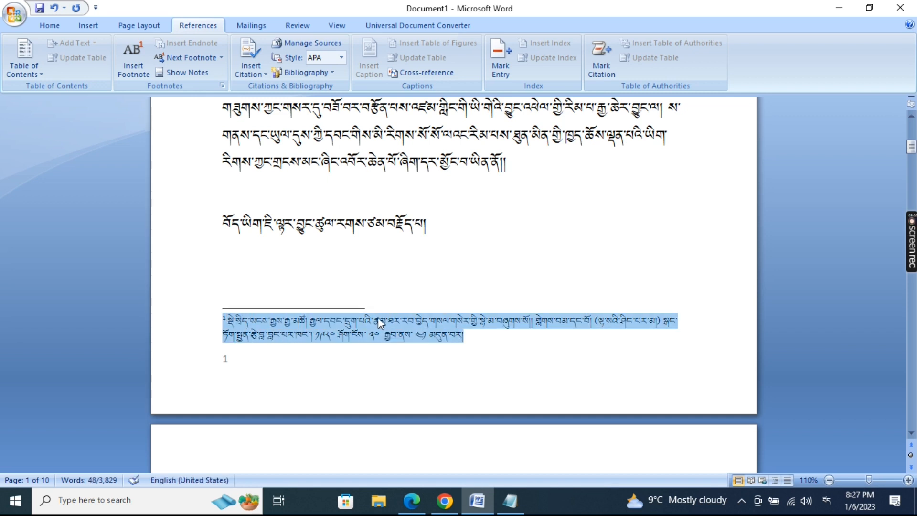
{"action": "left_click", "coordinate": [46, 24]}
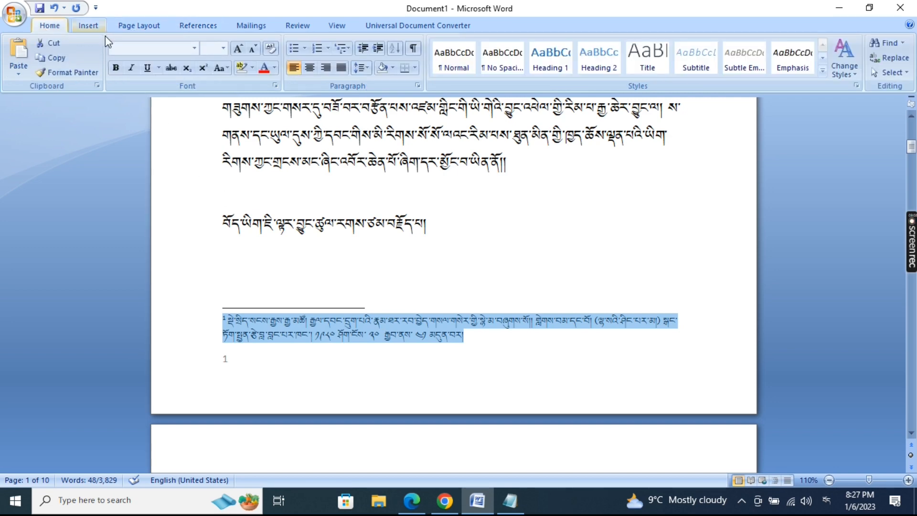
{"action": "left_click", "coordinate": [195, 49]}
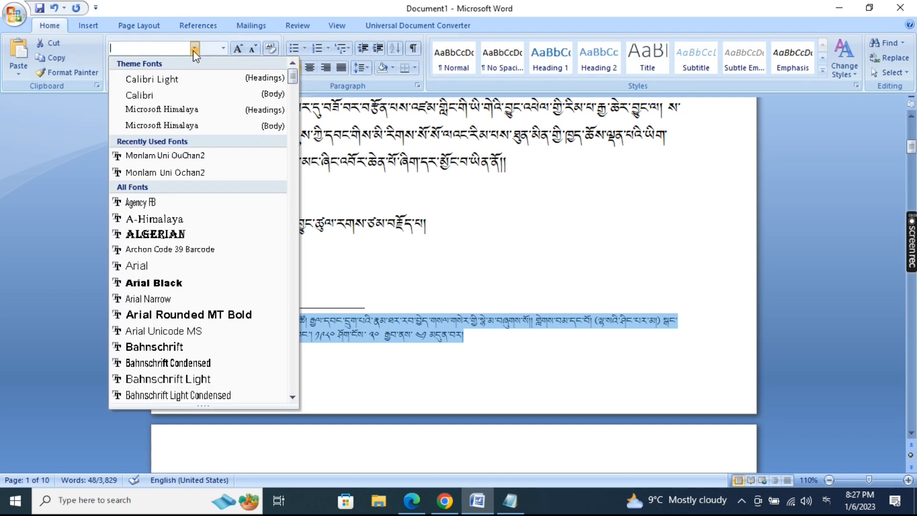
{"action": "left_click", "coordinate": [201, 156]}
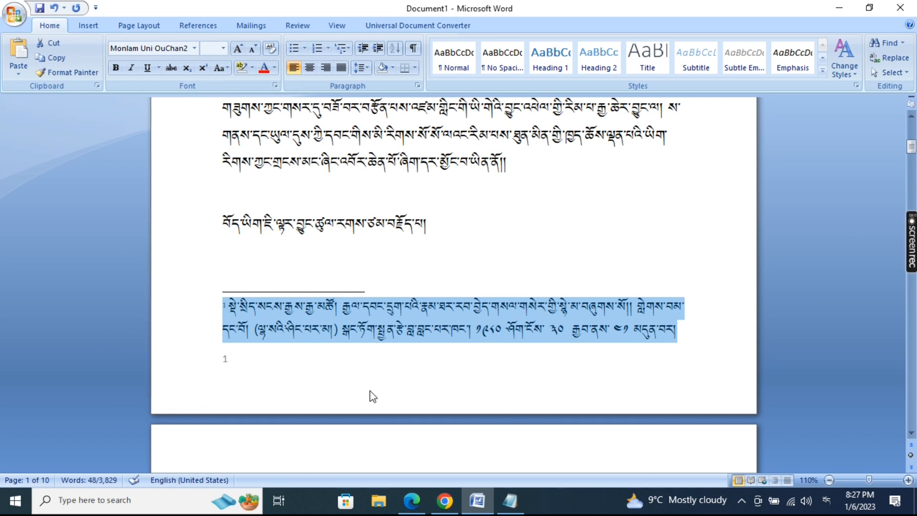
{"action": "left_click", "coordinate": [223, 48]}
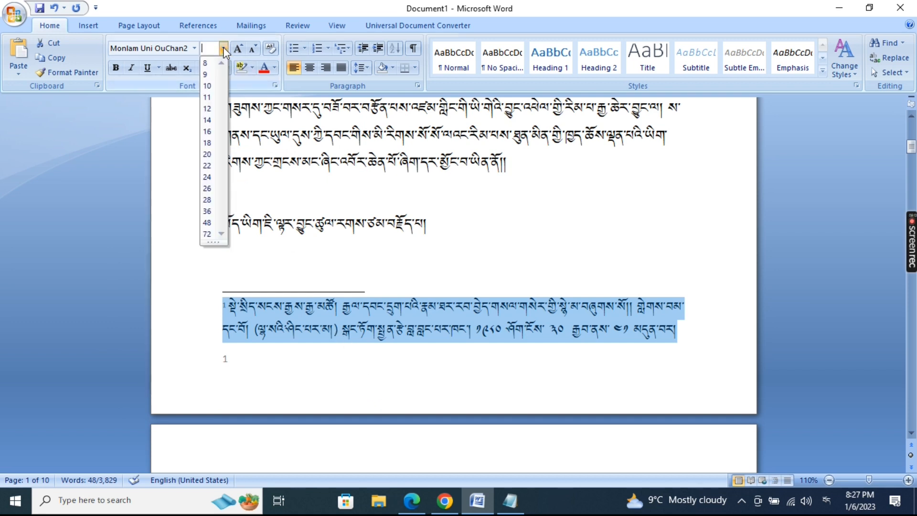
{"action": "left_click", "coordinate": [213, 91]}
{"action": "left_click", "coordinate": [275, 180]}
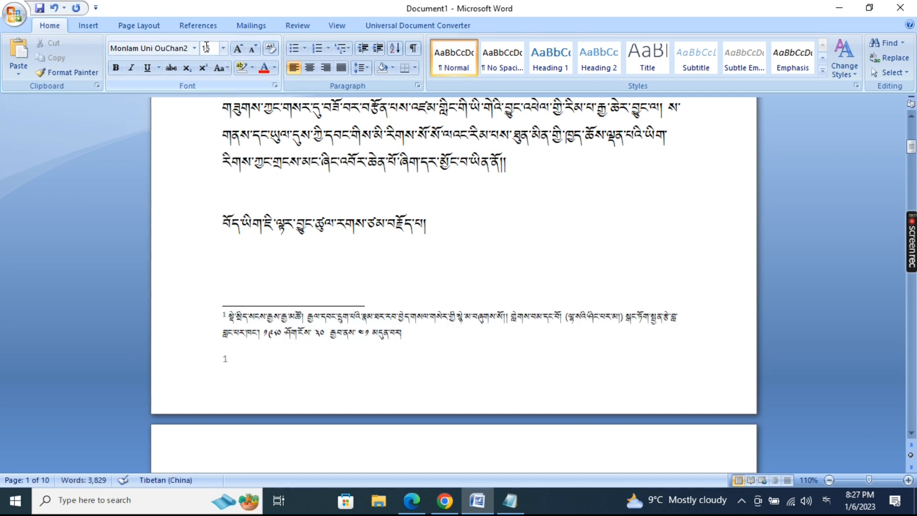
Step: Copy the formatted citation text of footnote 1, without its reference number
{"action": "left_click", "coordinate": [305, 324]}
{"action": "left_click", "coordinate": [421, 336]}
{"action": "left_click_drag", "start_coordinate": [420, 331], "coordinate": [233, 321]}
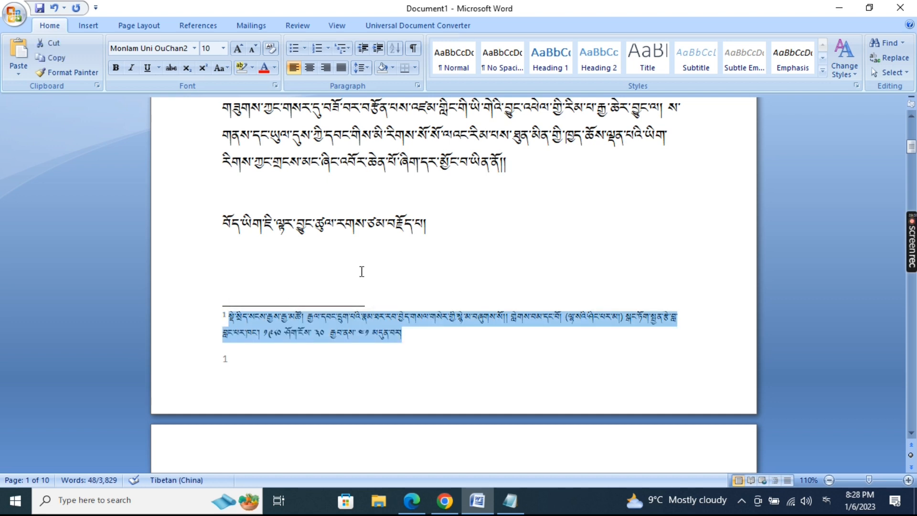
{"action": "left_click", "coordinate": [450, 249]}
Step: Insert a bottom-of-page footnote after the shad in the second body paragraph's third line, before མཐར, and paste the copied citation into it
{"action": "scroll", "coordinate": [460, 275], "scroll_direction": "up", "scroll_amount": 3}
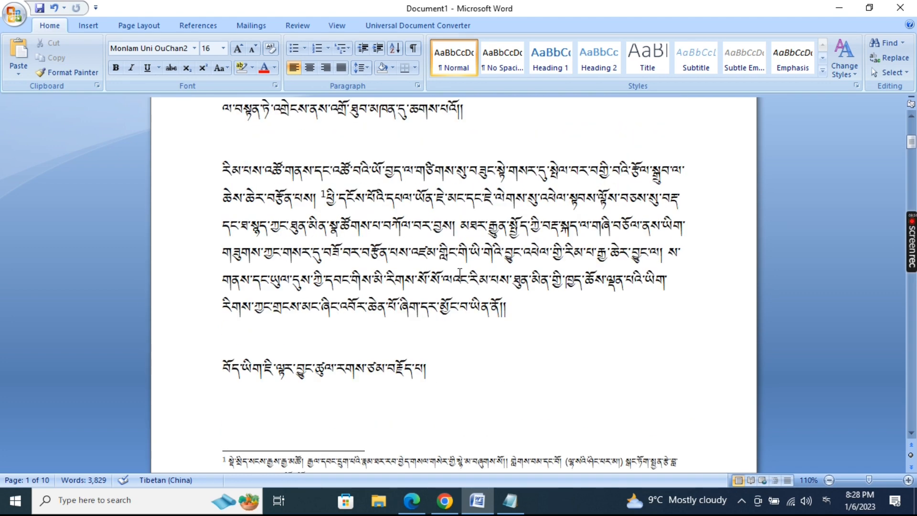
{"action": "left_click", "coordinate": [461, 225]}
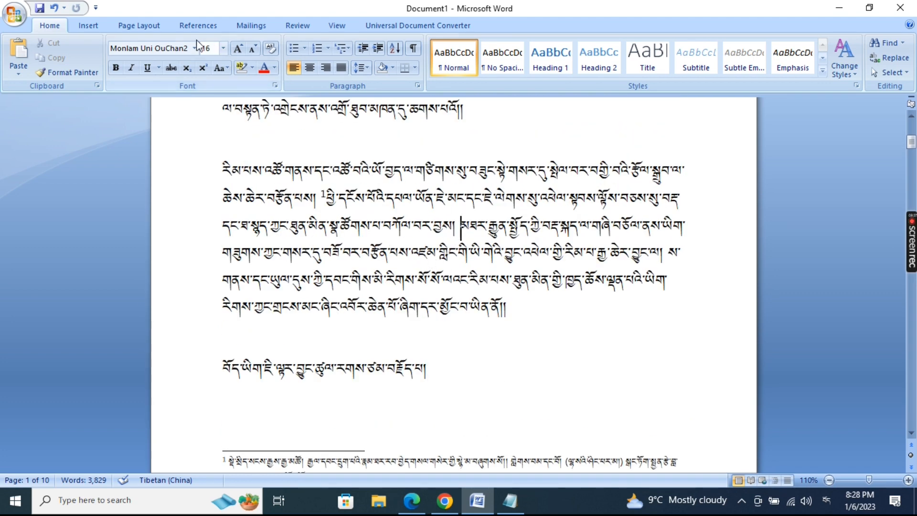
{"action": "left_click", "coordinate": [191, 27]}
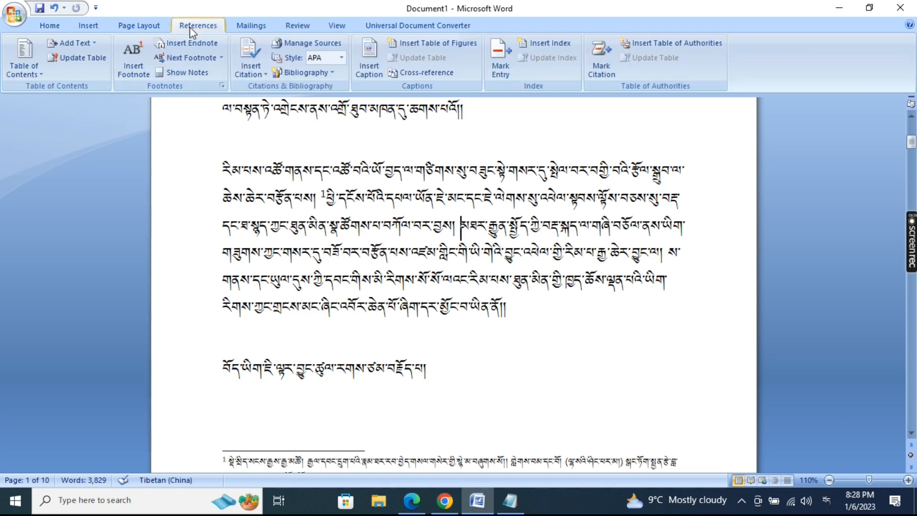
{"action": "left_click", "coordinate": [221, 85]}
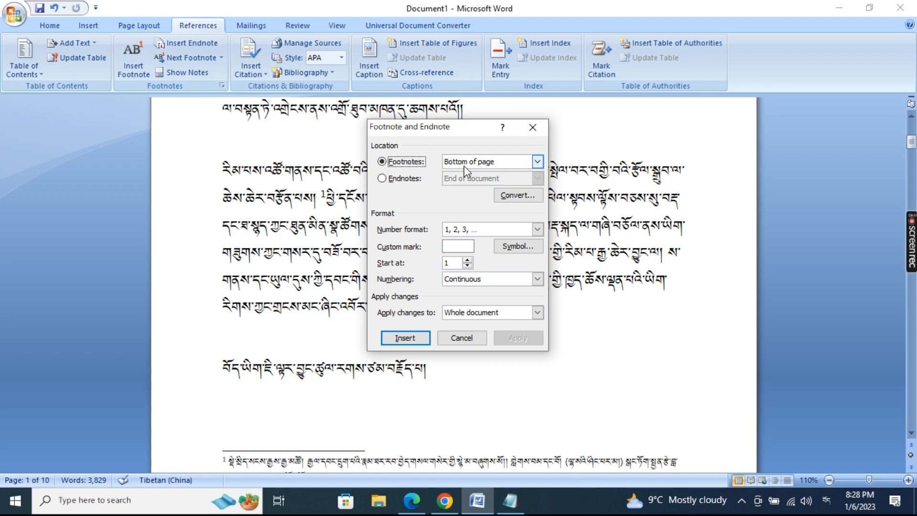
{"action": "left_click", "coordinate": [412, 339]}
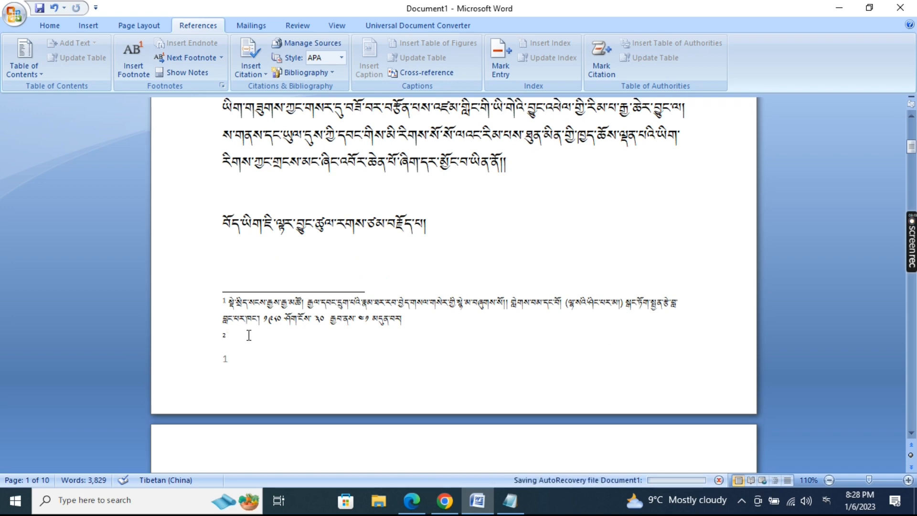
{"action": "key", "text": "ctrl+v"}
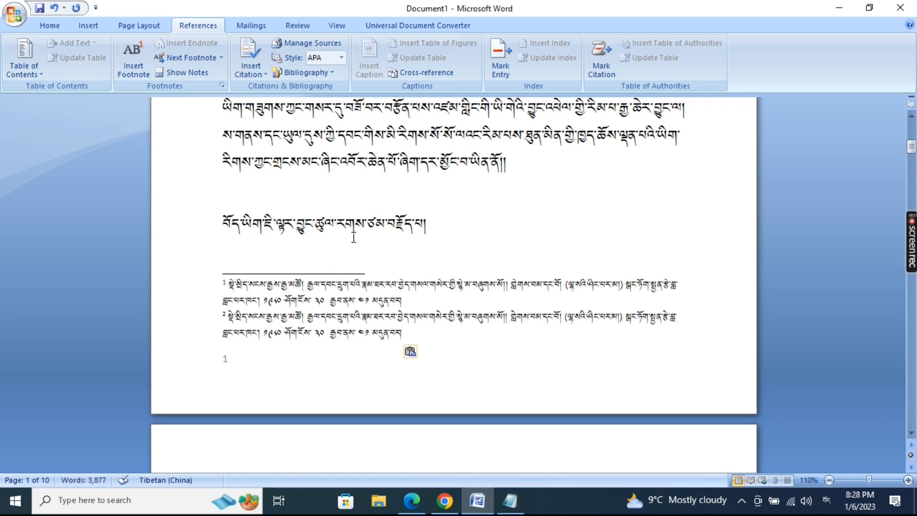
Step: On page 2, insert a bottom-of-page footnote after བཅས་སོ།།, before ཞེས་བོད་ལ, and paste the copied citation into it
{"action": "scroll", "coordinate": [352, 232], "scroll_direction": "up", "scroll_amount": 5}
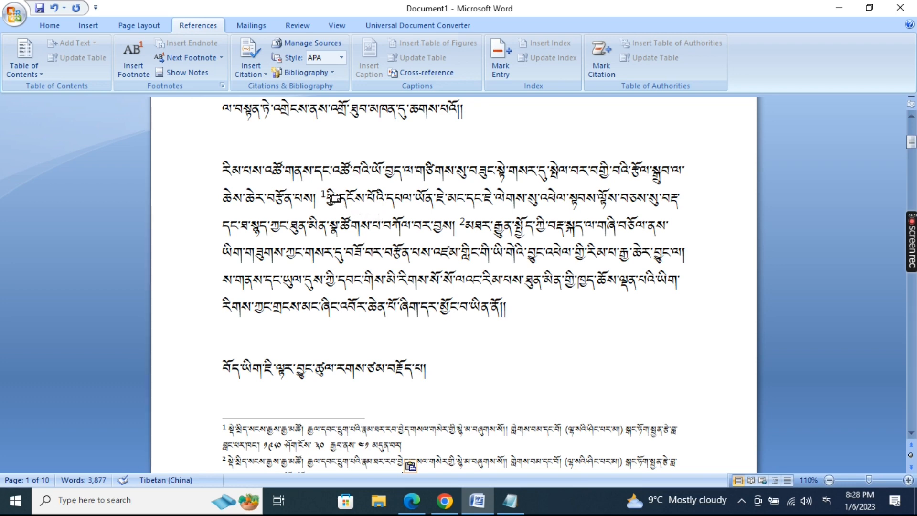
{"action": "scroll", "coordinate": [446, 224], "scroll_direction": "down", "scroll_amount": 2}
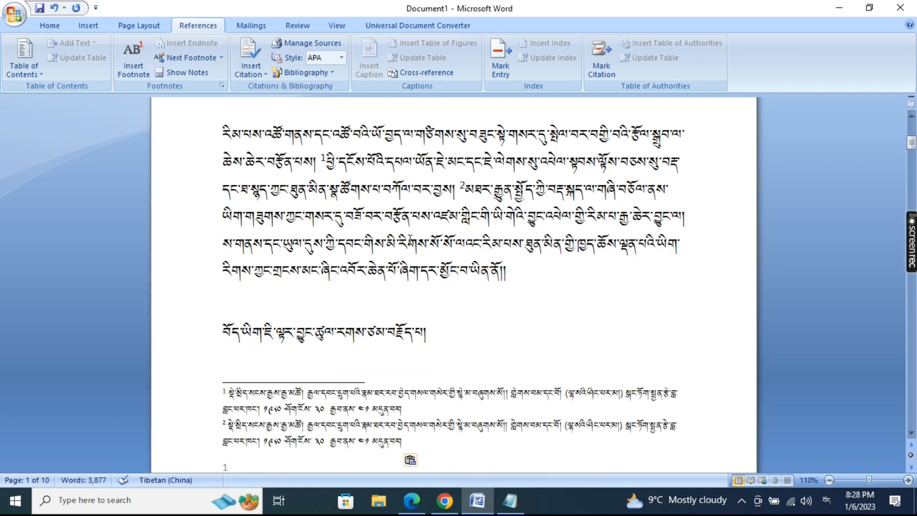
{"action": "scroll", "coordinate": [407, 262], "scroll_direction": "down", "scroll_amount": 1}
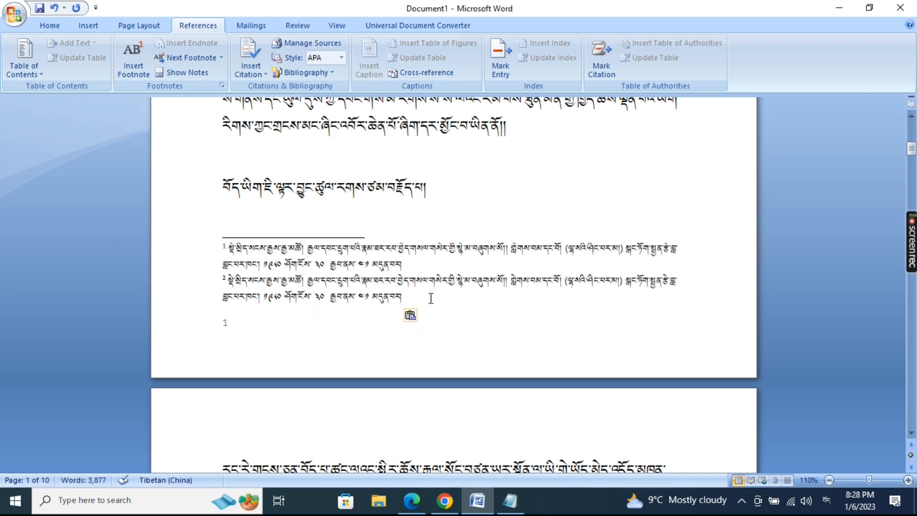
{"action": "scroll", "coordinate": [430, 298], "scroll_direction": "down", "scroll_amount": 10}
{"action": "scroll", "coordinate": [419, 275], "scroll_direction": "down", "scroll_amount": 2}
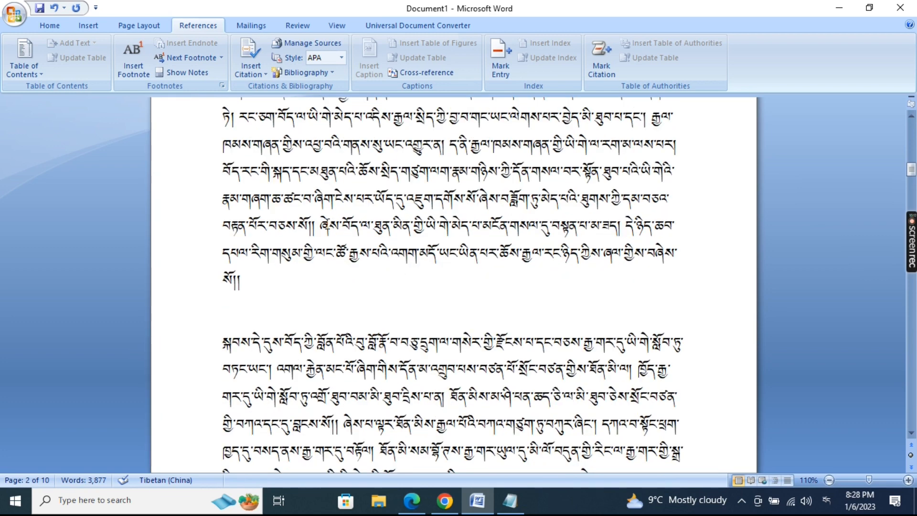
{"action": "left_click", "coordinate": [321, 228]}
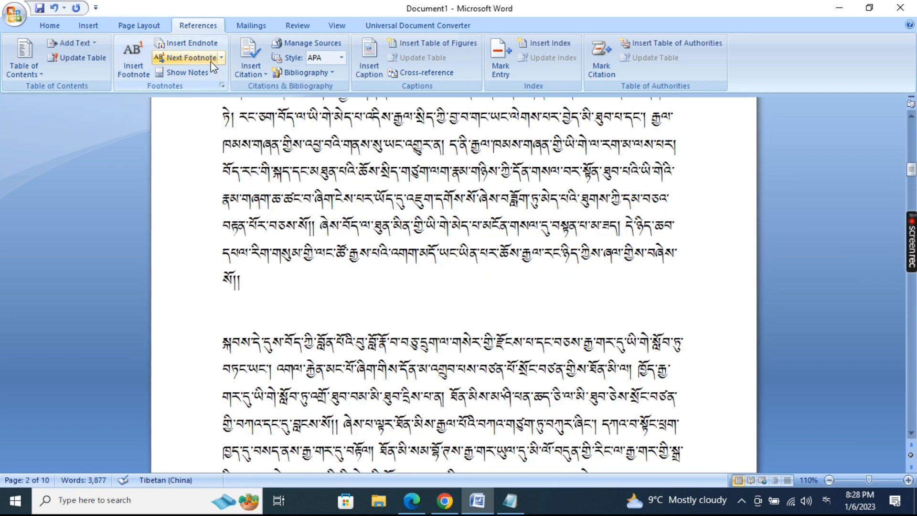
{"action": "left_click", "coordinate": [221, 86]}
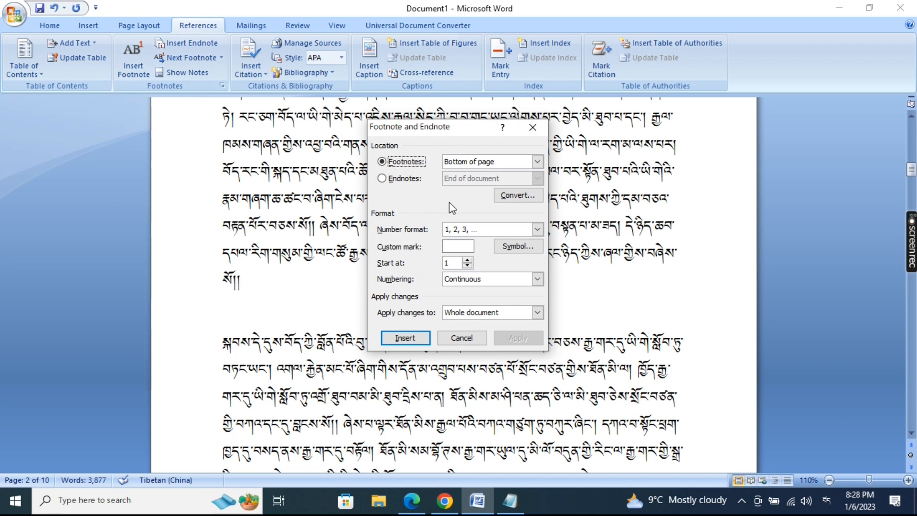
{"action": "left_click", "coordinate": [538, 161]}
{"action": "left_click", "coordinate": [508, 174]}
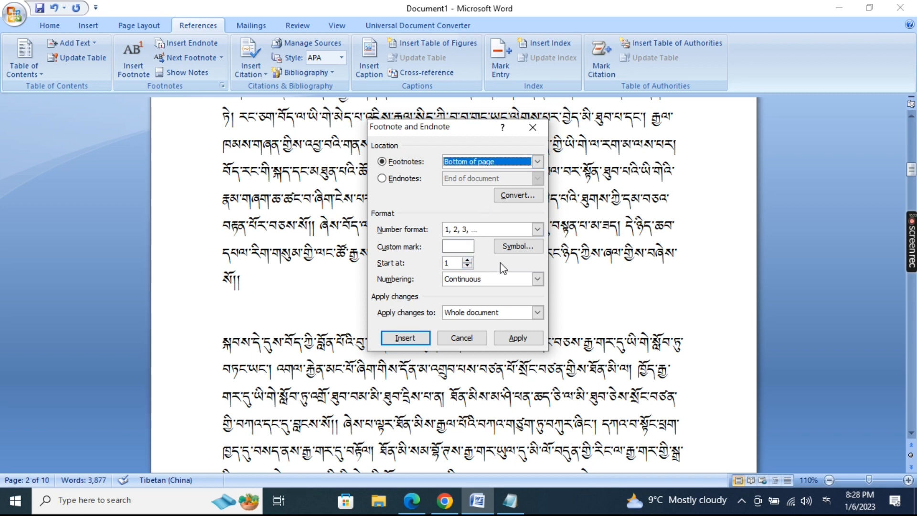
{"action": "left_click", "coordinate": [414, 340]}
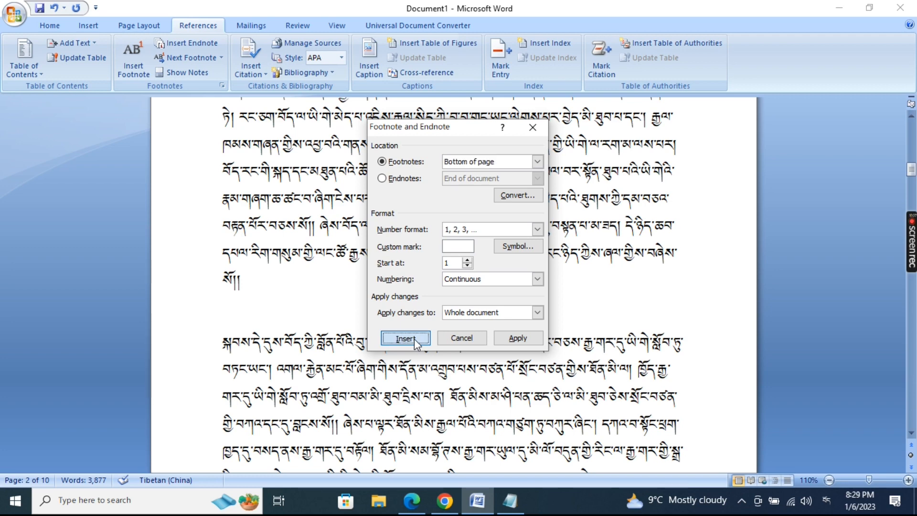
{"action": "scroll", "coordinate": [365, 343], "scroll_direction": "down", "scroll_amount": 3}
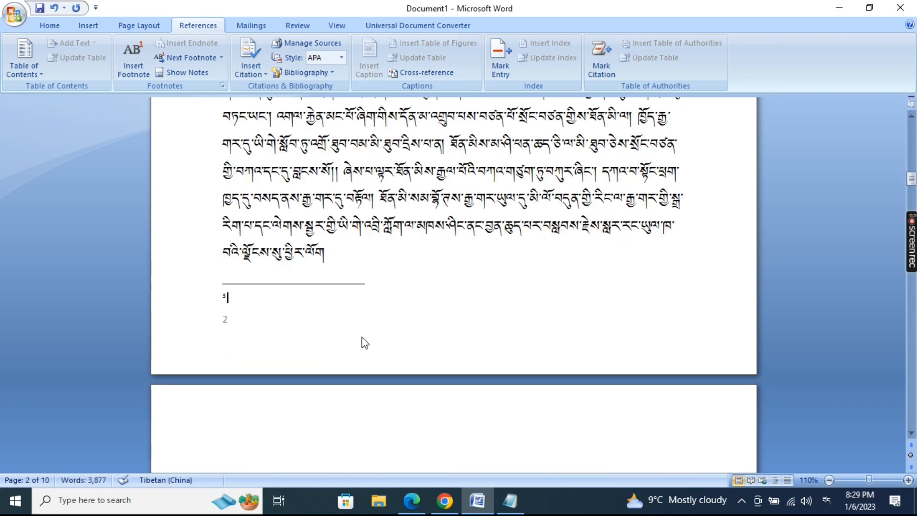
{"action": "key", "text": "ctrl+v"}
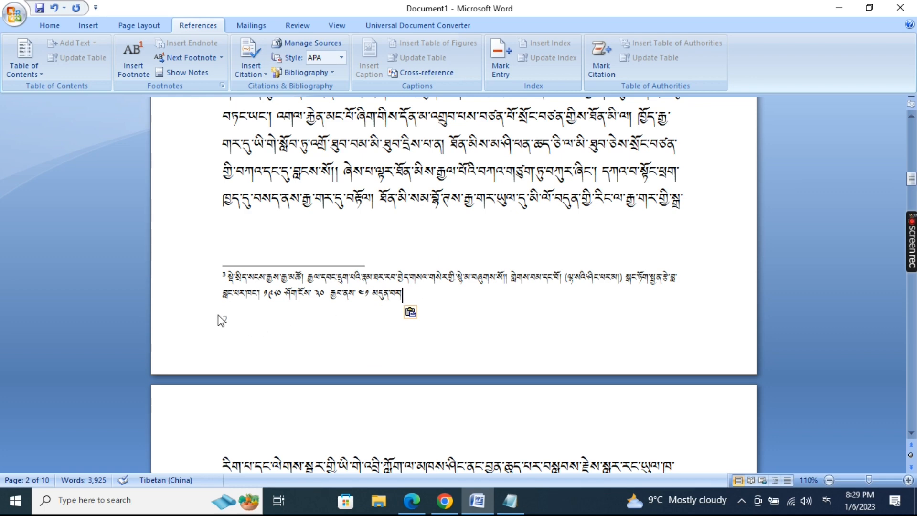
Step: Check the footnote reference marks in the body text and the matching citations at the bottom of pages 1 and 2
{"action": "scroll", "coordinate": [325, 283], "scroll_direction": "up", "scroll_amount": 1}
{"action": "scroll", "coordinate": [325, 282], "scroll_direction": "up", "scroll_amount": 7}
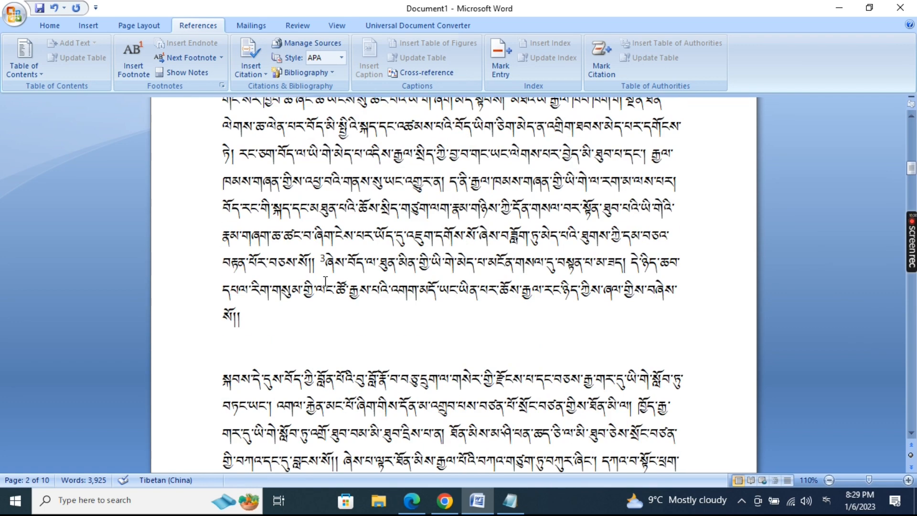
{"action": "mouse_move", "coordinate": [324, 263]}
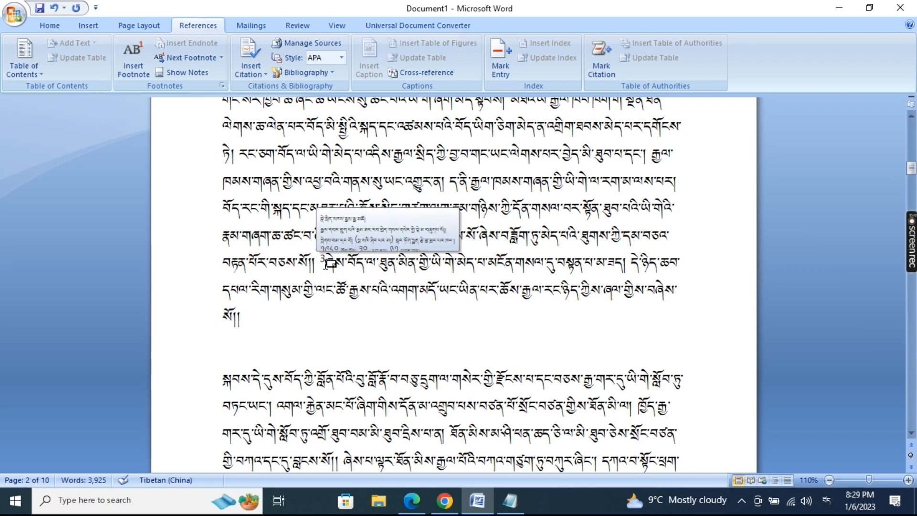
{"action": "scroll", "coordinate": [327, 265], "scroll_direction": "up", "scroll_amount": 12}
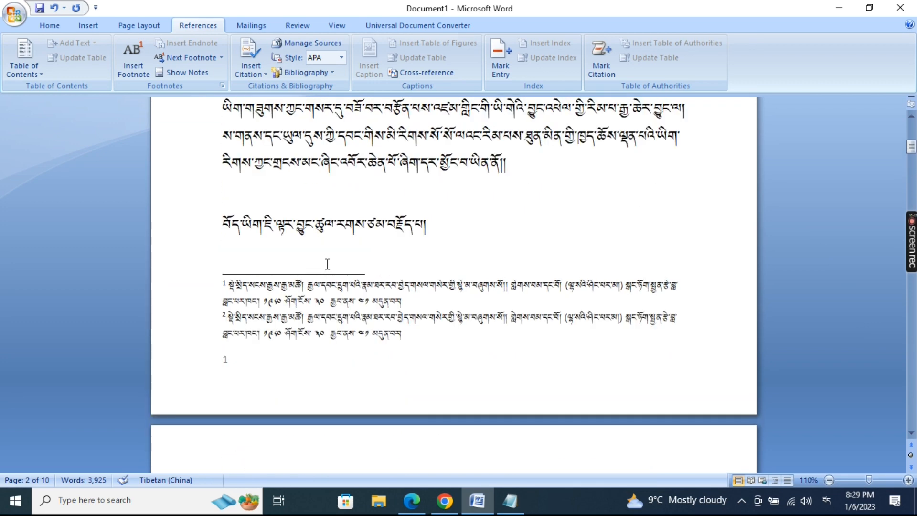
{"action": "scroll", "coordinate": [328, 264], "scroll_direction": "up", "scroll_amount": 4}
{"action": "scroll", "coordinate": [327, 258], "scroll_direction": "down", "scroll_amount": 2}
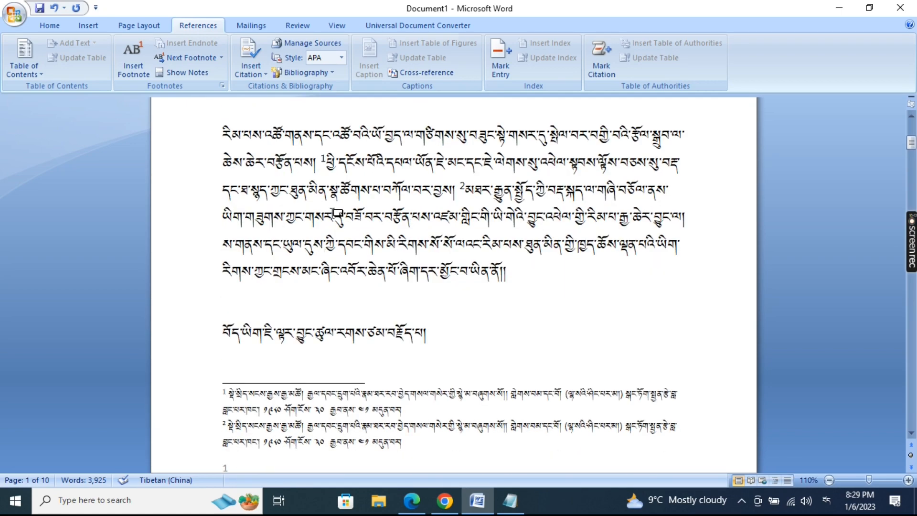
{"action": "scroll", "coordinate": [461, 211], "scroll_direction": "down", "scroll_amount": 10}
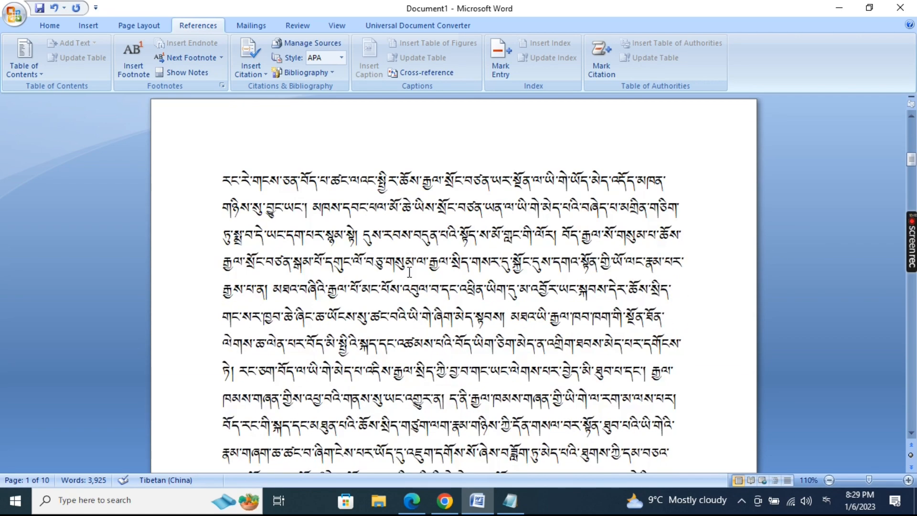
{"action": "scroll", "coordinate": [407, 273], "scroll_direction": "down", "scroll_amount": 8}
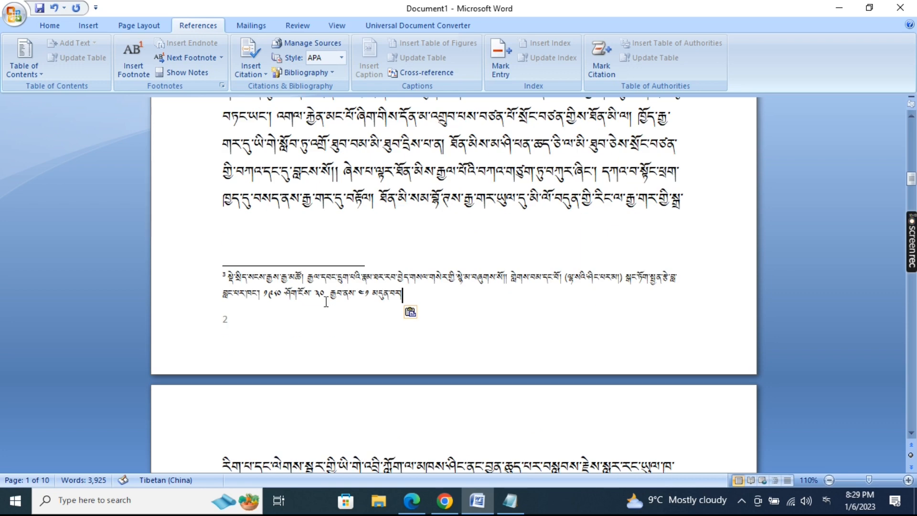
{"action": "scroll", "coordinate": [338, 301], "scroll_direction": "down", "scroll_amount": 1}
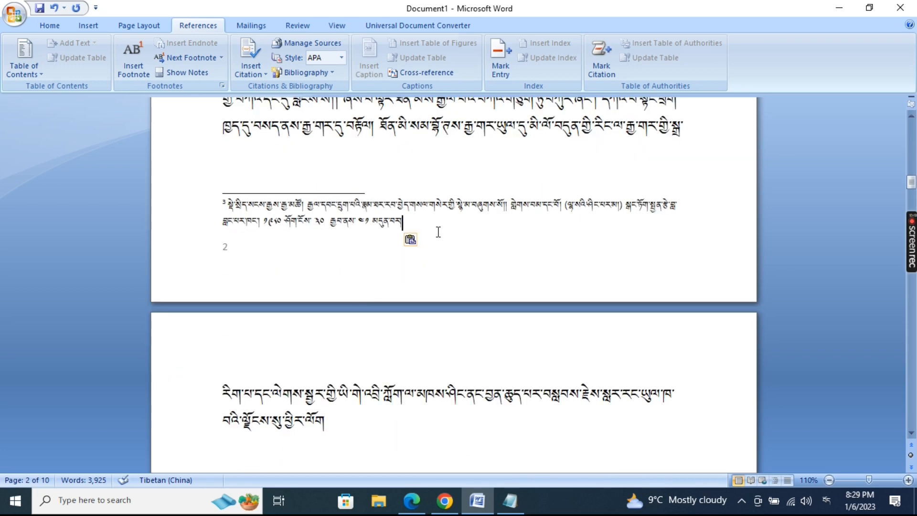